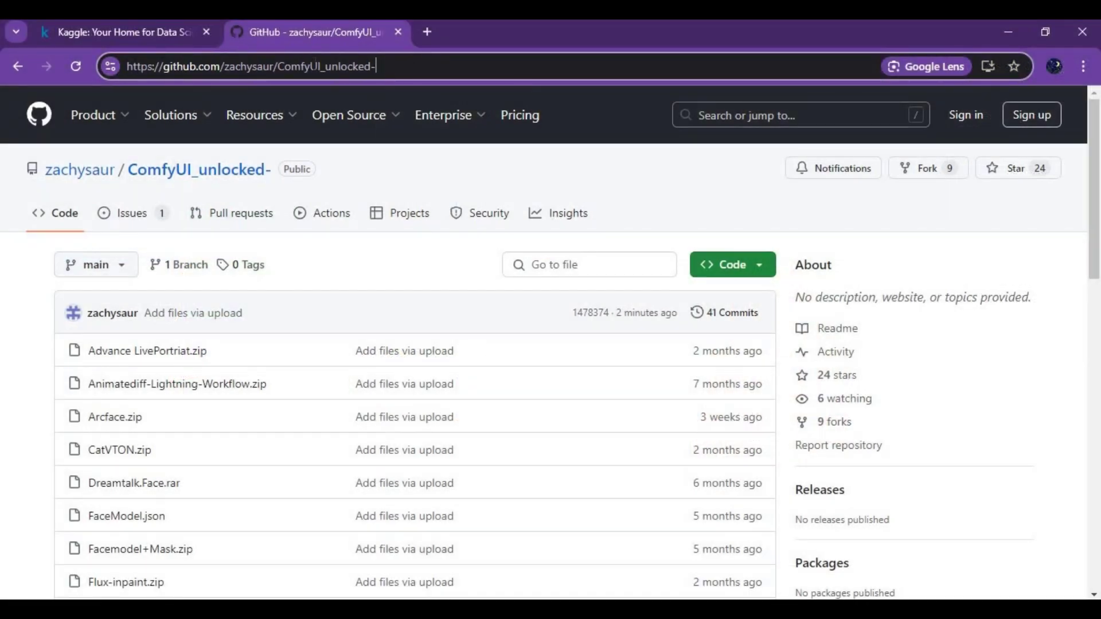
Open the PuLID-Flux.zip page in the ComfyUI_unlocked- repository and check the contents of the extracted PuLID-Flux folder in Music.
scroll(310, 211, "down", 3)
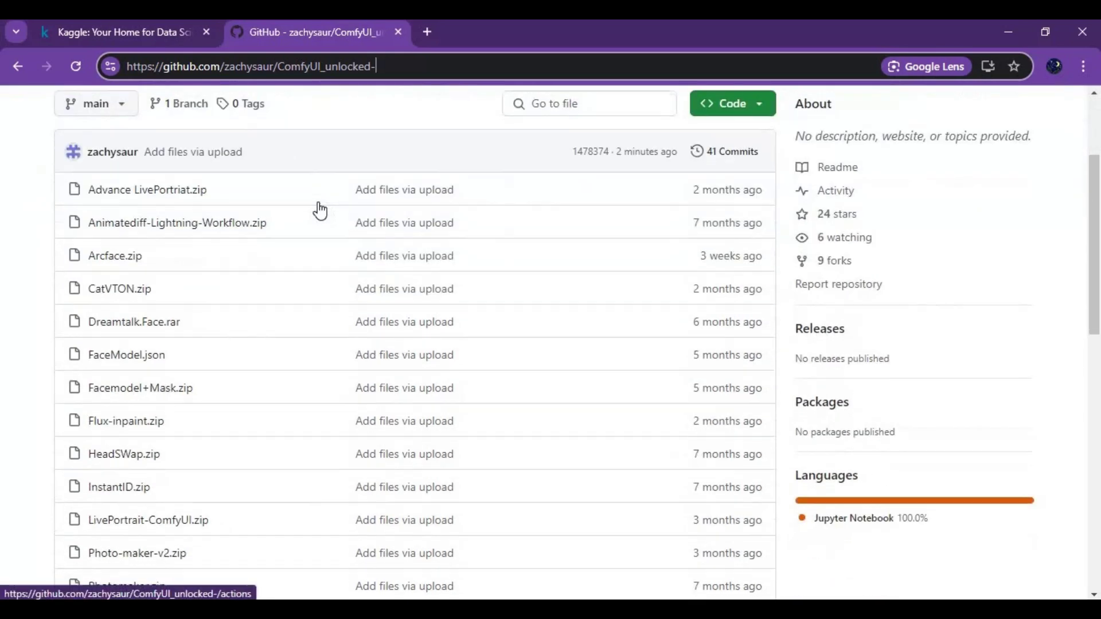
scroll(320, 211, "down", 5)
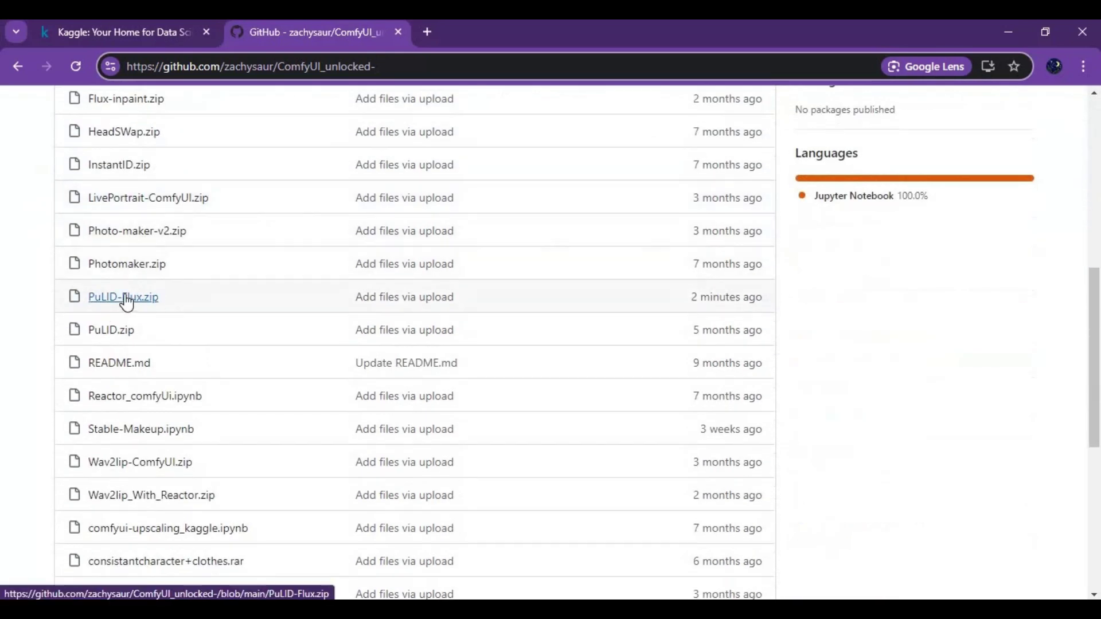
left_click(125, 298)
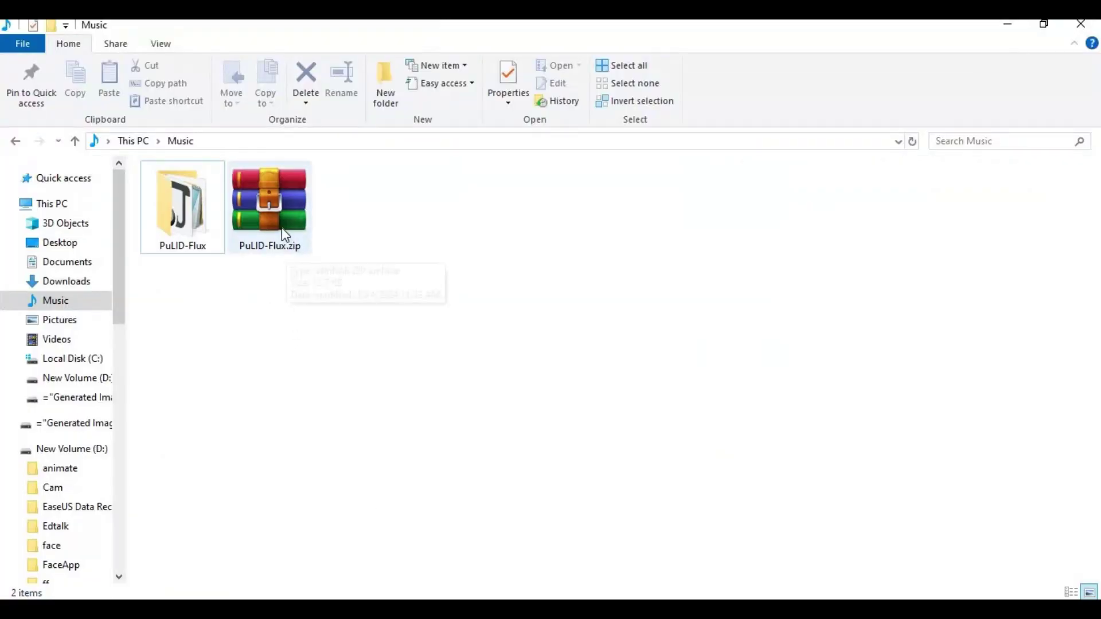
double_click(202, 226)
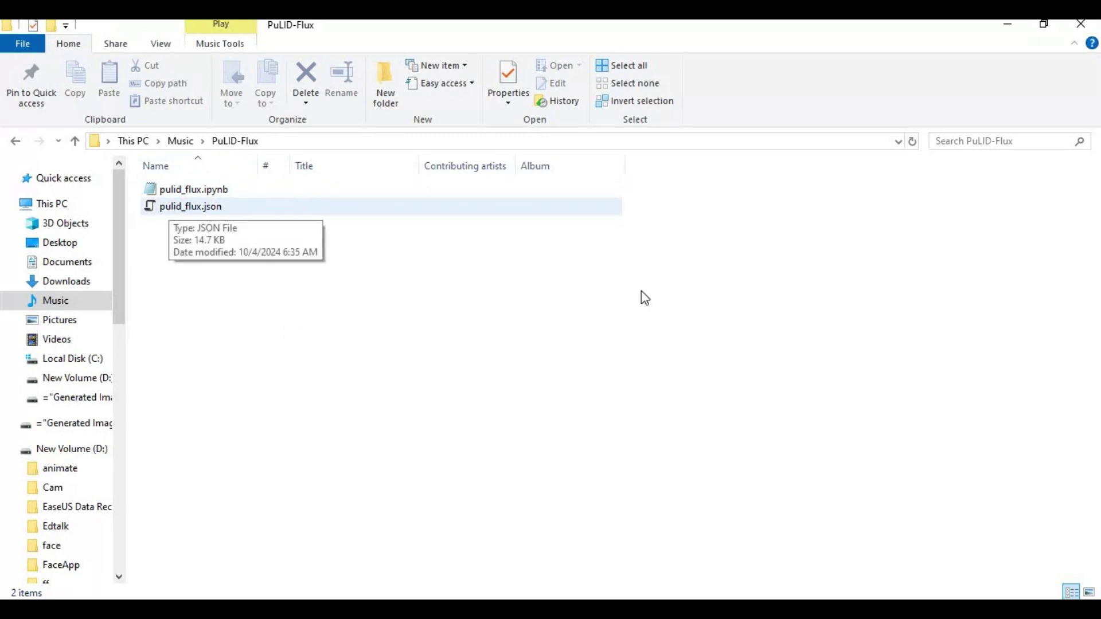
left_click(528, 542)
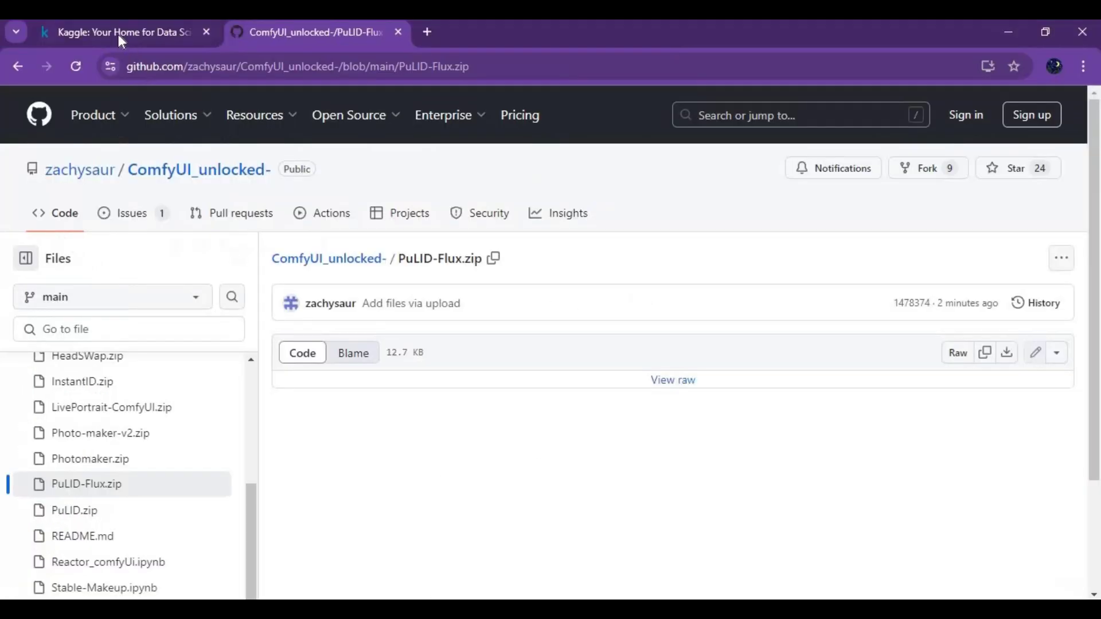
Switch to Kaggle and create a new notebook.
left_click(119, 35)
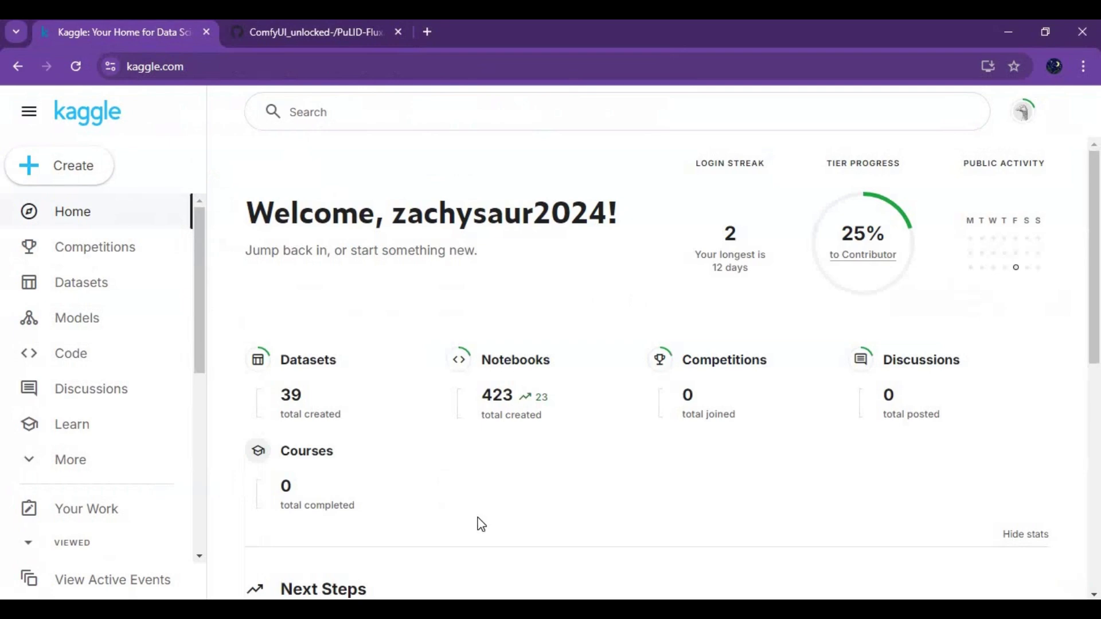
left_click(79, 176)
left_click(162, 285)
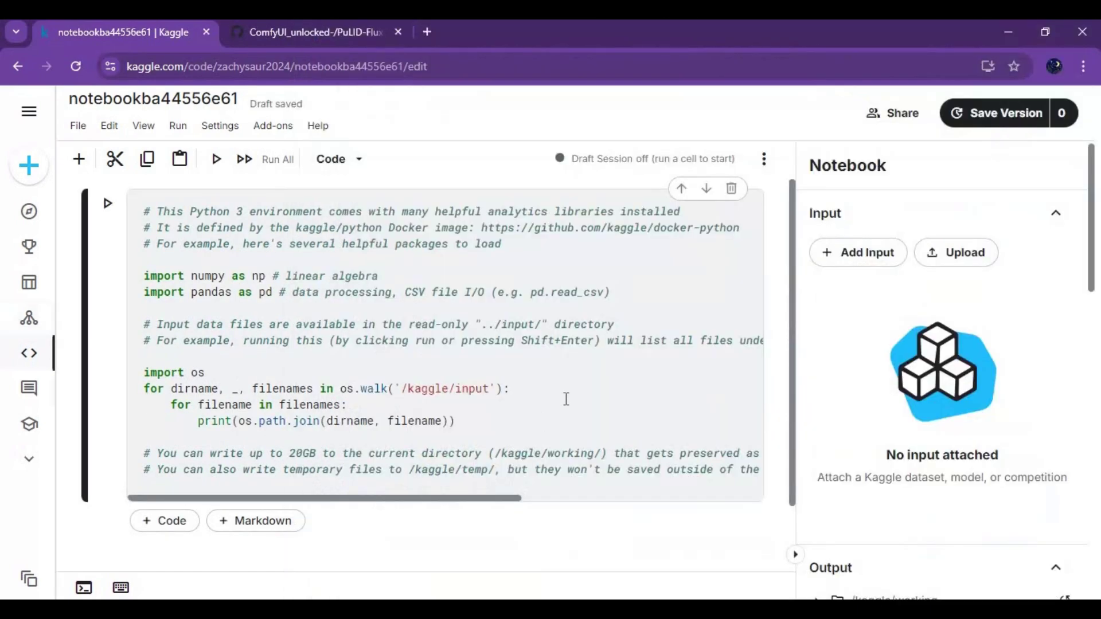
Import pulid_flux.ipynb from the PuLID-Flux folder in Music into the notebook and accept the settings overwrite.
scroll(616, 413, "down", 2)
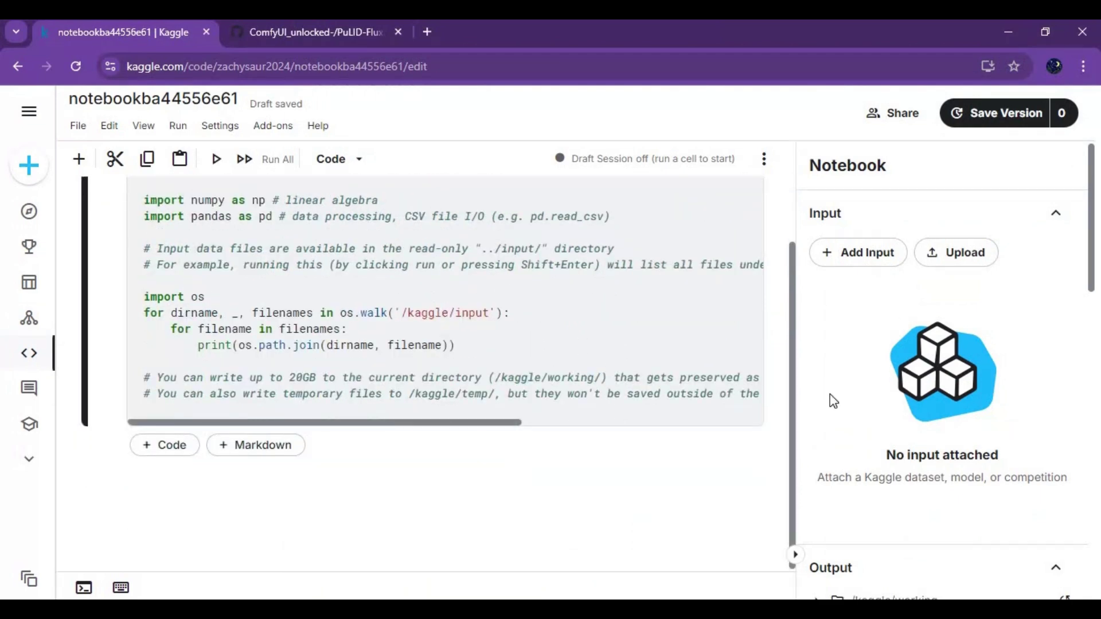
scroll(830, 394, "down", 4)
left_click(70, 131)
left_click(154, 180)
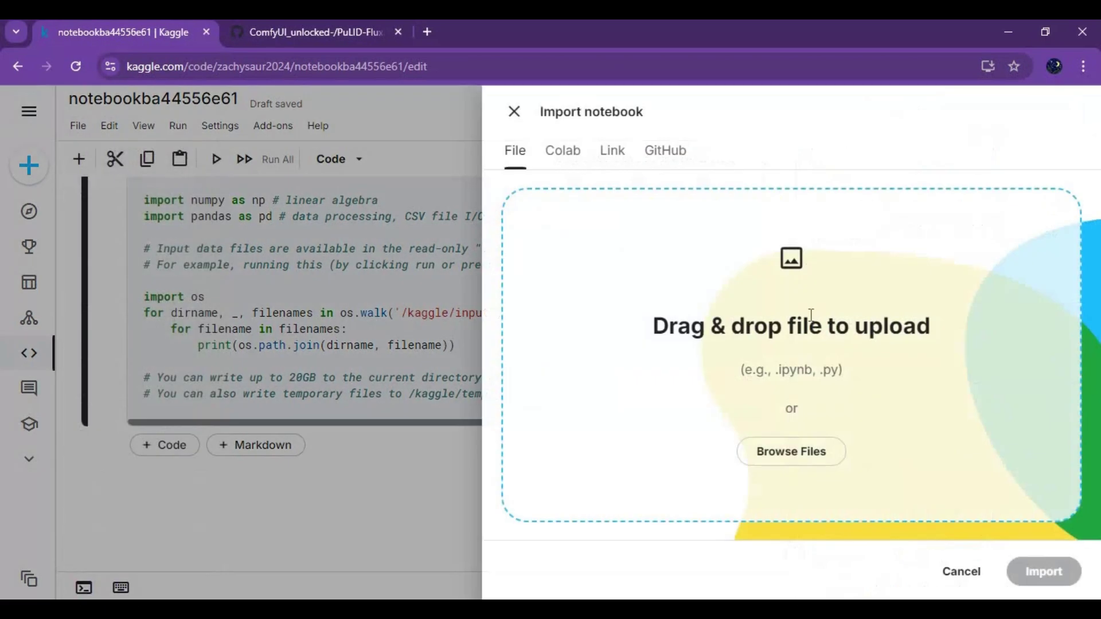
left_click(803, 451)
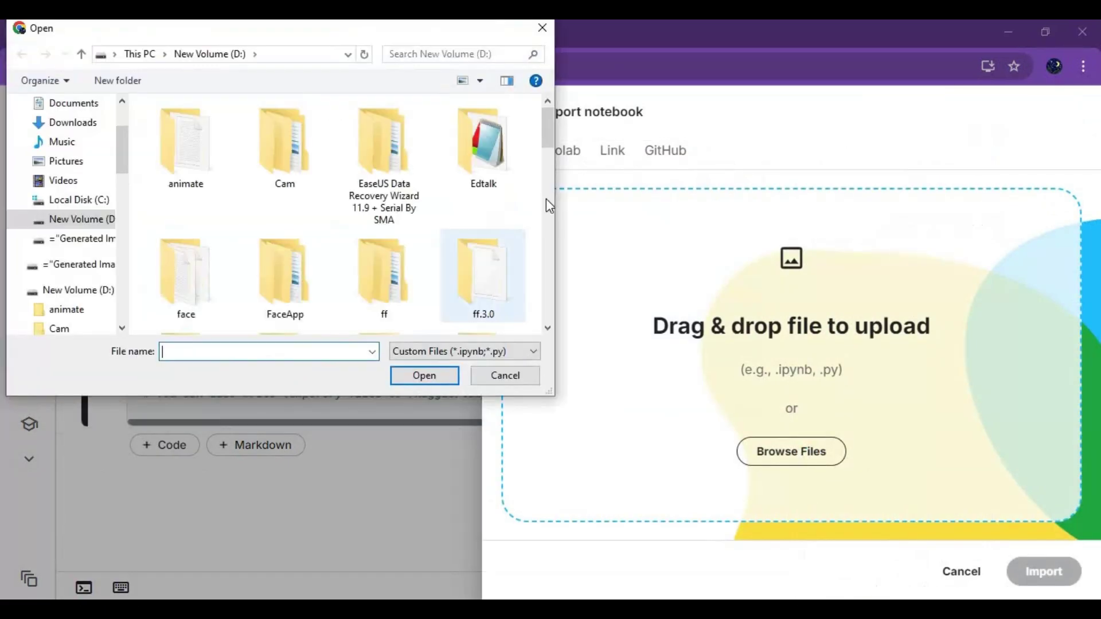
left_click(70, 148)
double_click(166, 159)
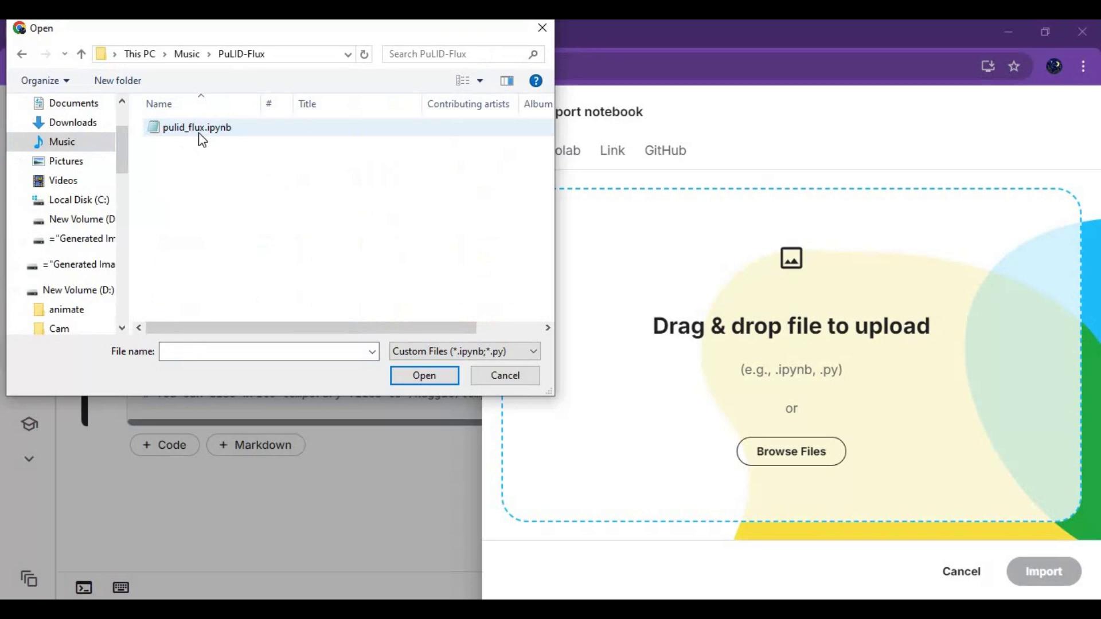
double_click(199, 135)
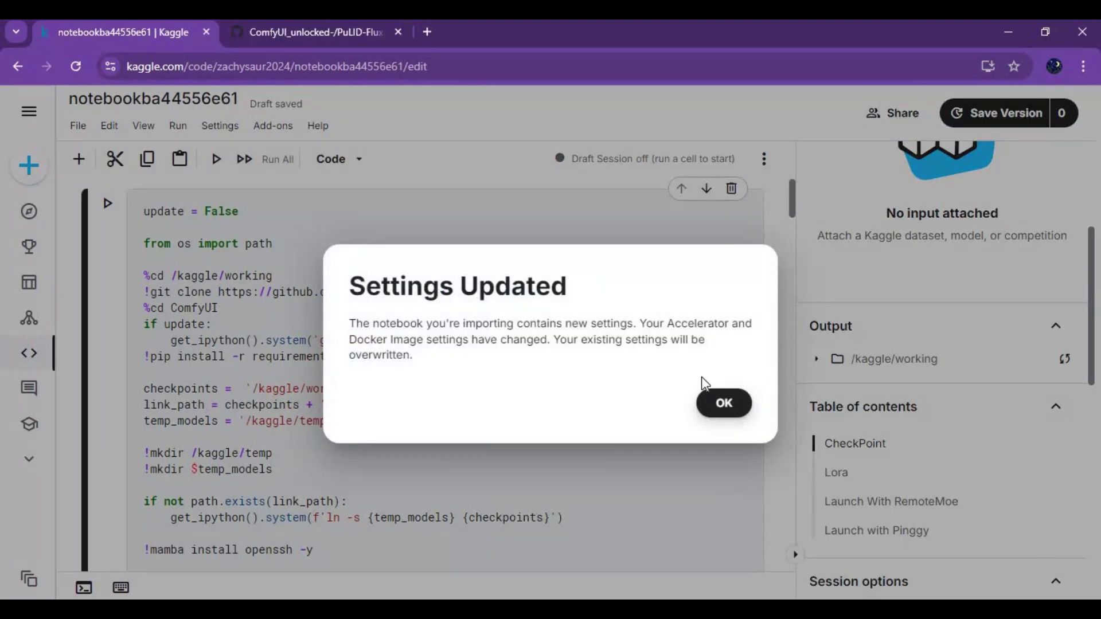
left_click(721, 405)
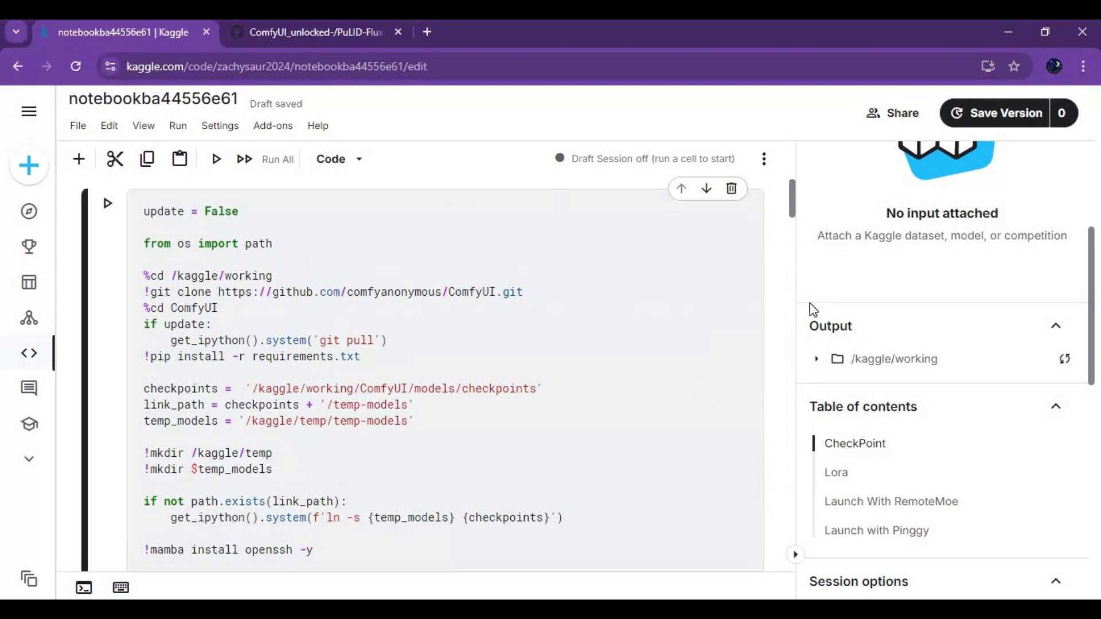
Set the notebook session's persistence to Variables and Files.
scroll(903, 353, "down", 4)
scroll(901, 349, "down", 1)
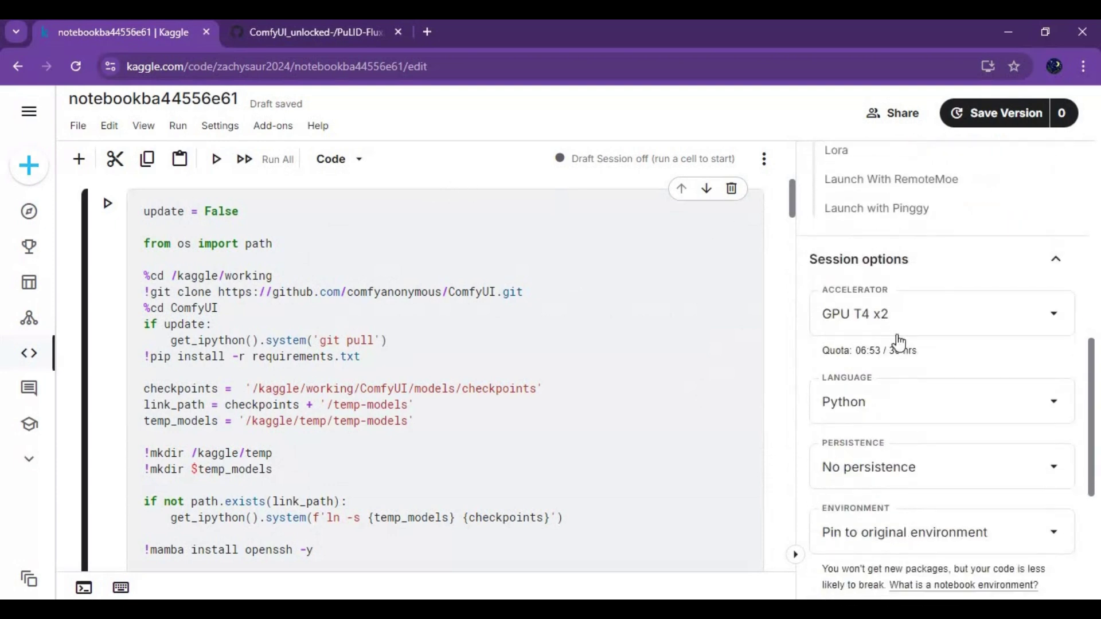
scroll(895, 367, "down", 1)
left_click(890, 393)
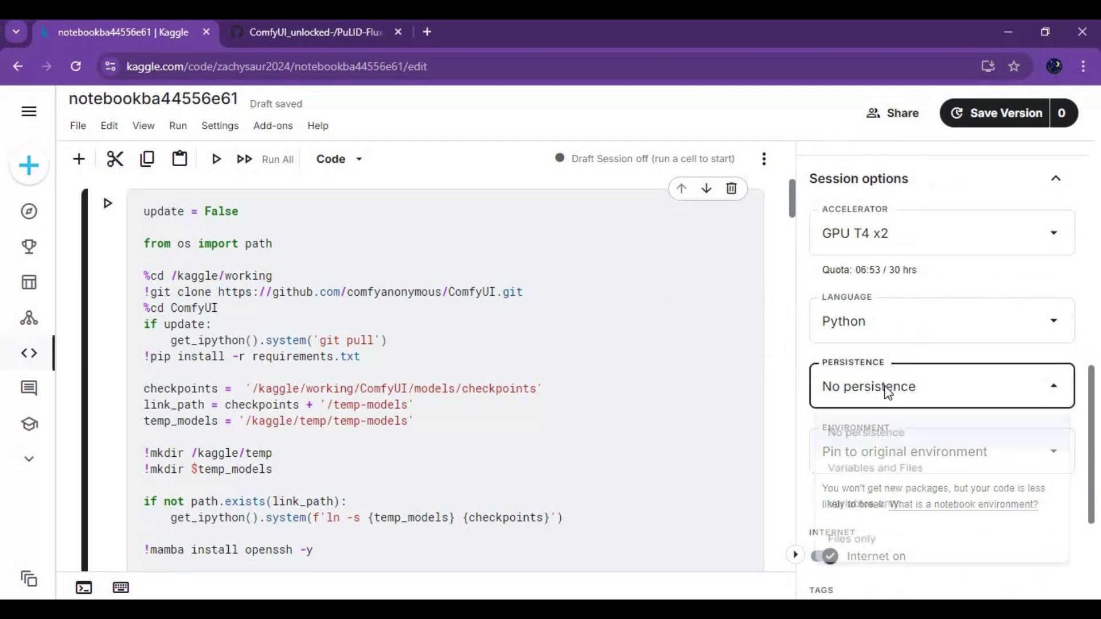
left_click(881, 350)
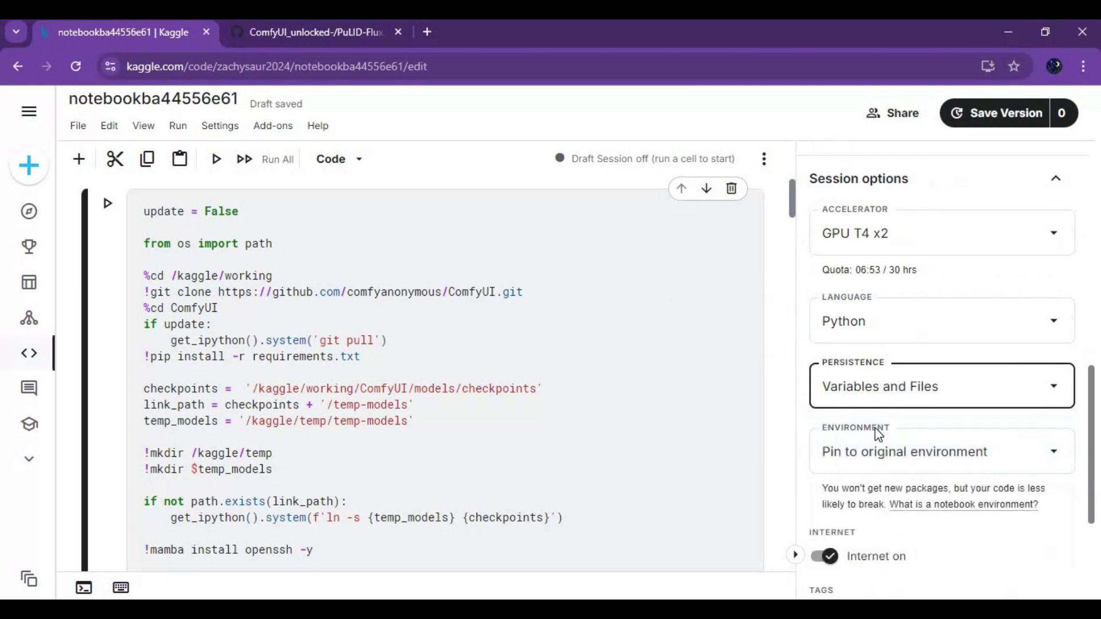
scroll(886, 439, "down", 3)
scroll(886, 436, "up", 8)
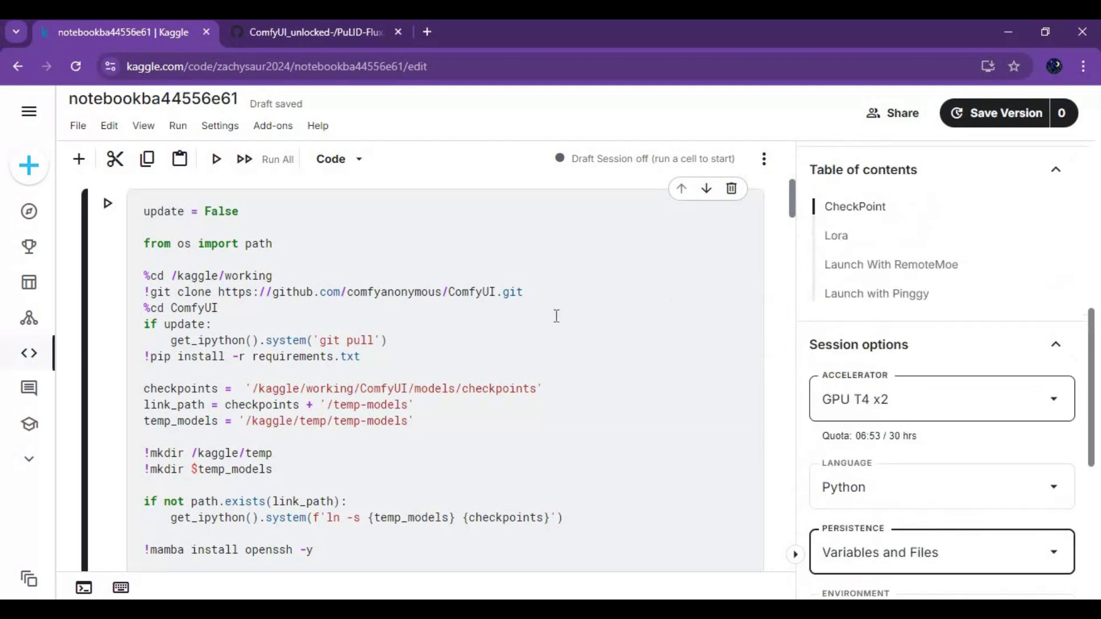
Start the draft session and run the first cell, which installs ComfyUI and the ComfyUI-PuLID-Flux custom node.
left_click(764, 159)
key("Return")
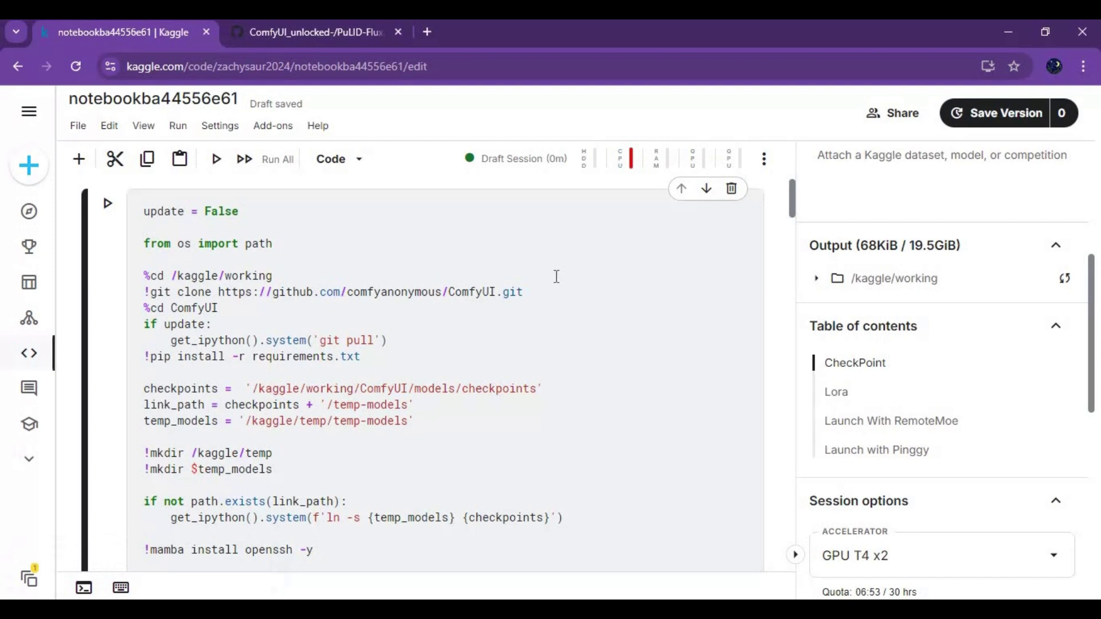
left_click(109, 204)
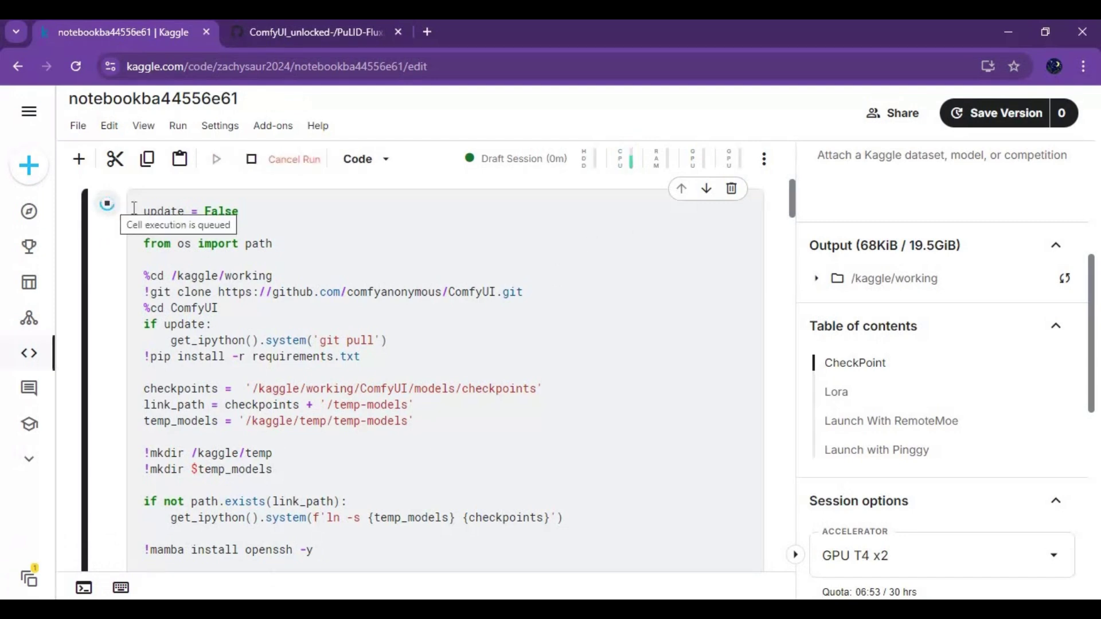
scroll(386, 312, "down", 8)
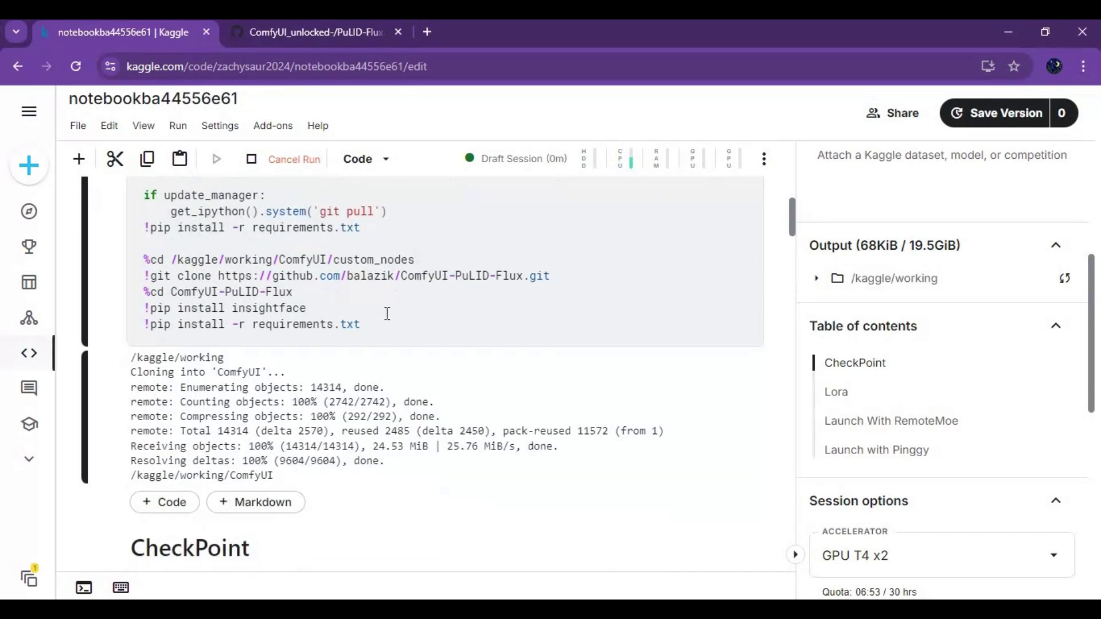
scroll(389, 320, "down", 3)
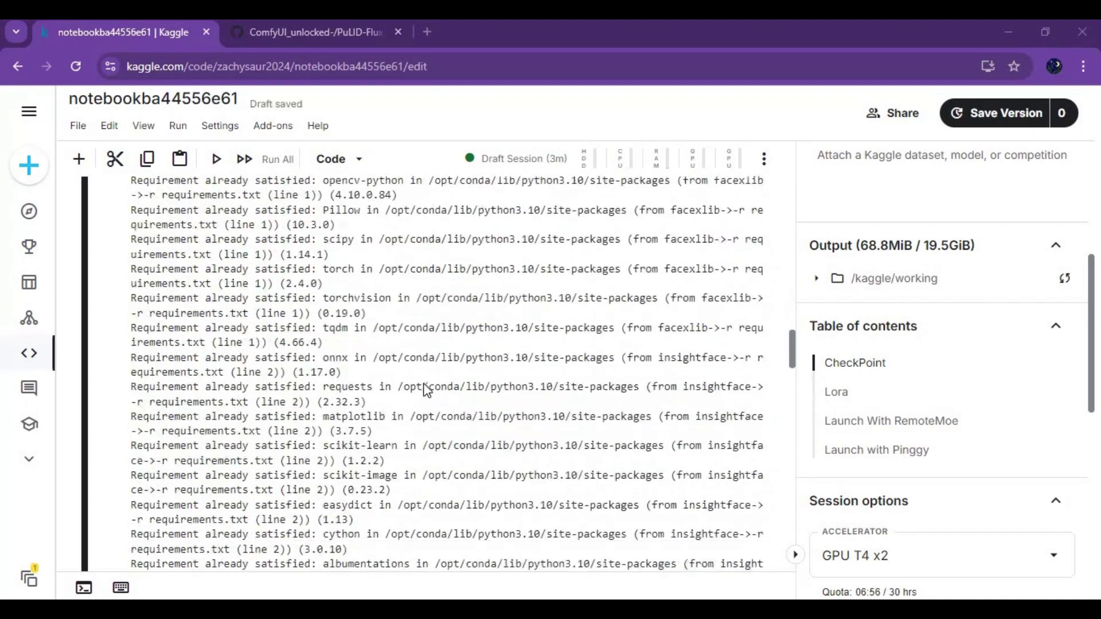
Run the cell that downloads flux1-dev-Q8_0.gguf into the unet models folder and highlight its output line.
scroll(427, 392, "down", 5)
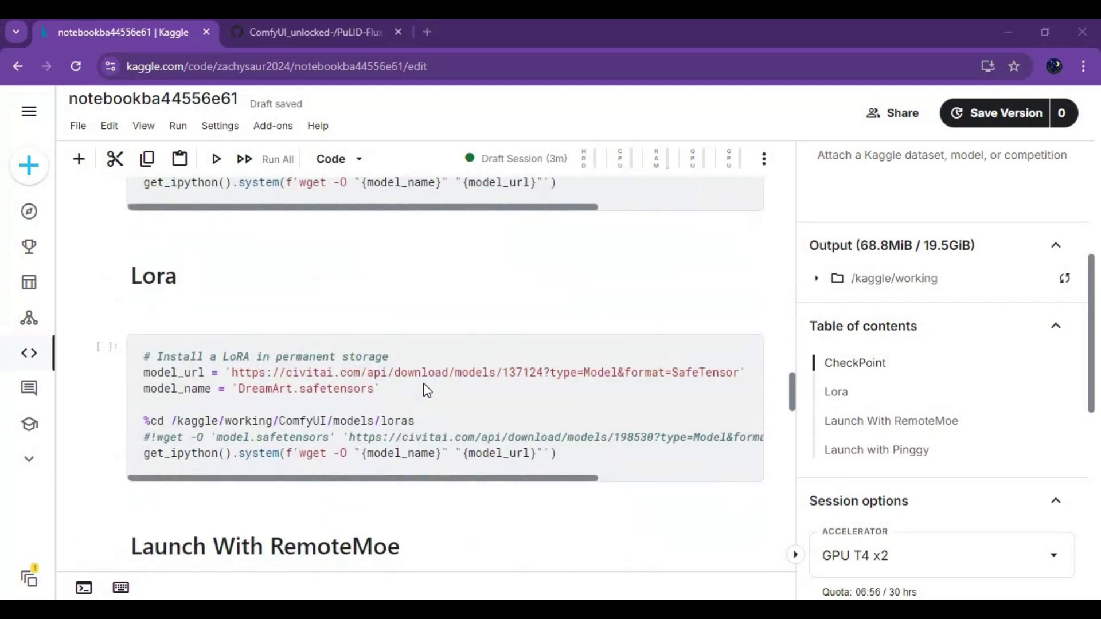
scroll(314, 430, "up", 5)
scroll(330, 425, "down", 8)
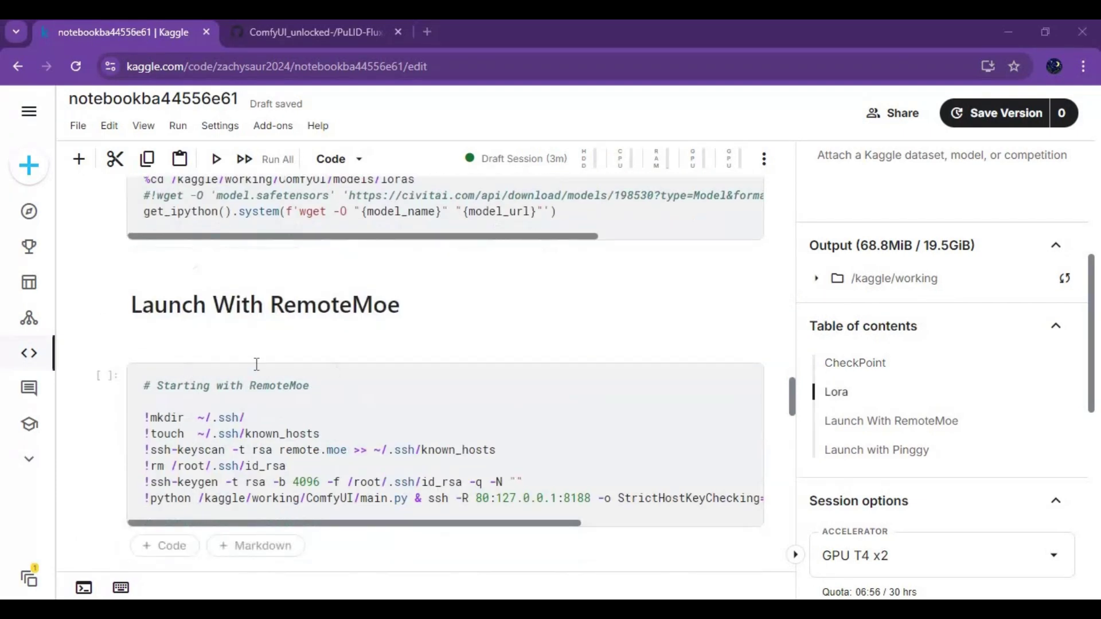
scroll(271, 366, "down", 5)
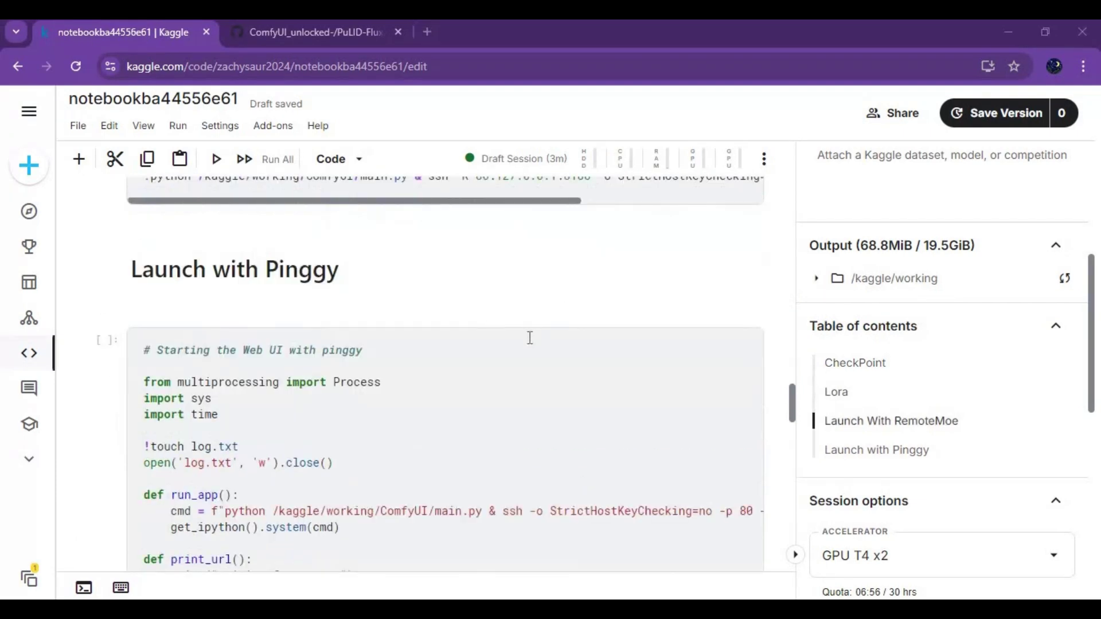
scroll(530, 337, "down", 15)
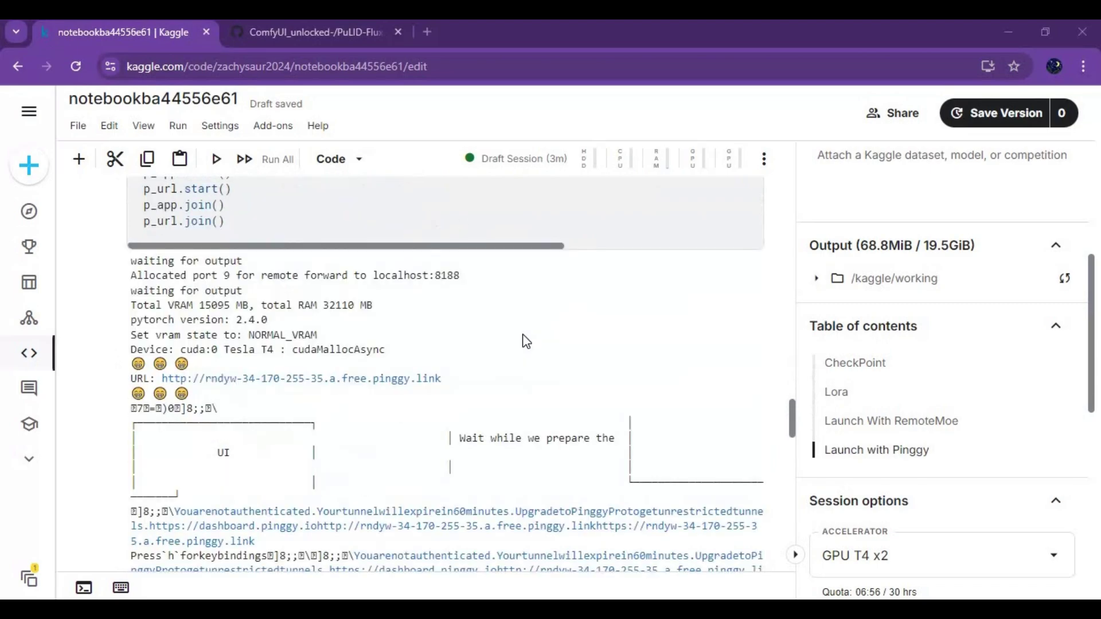
scroll(527, 342, "down", 20)
scroll(523, 346, "down", 20)
scroll(518, 343, "down", 20)
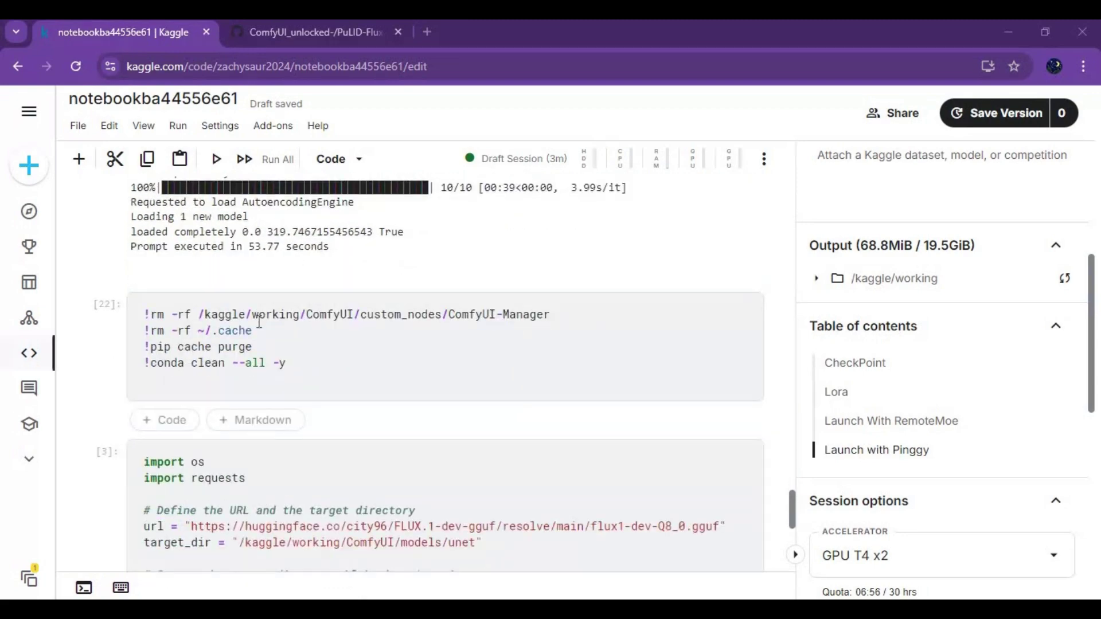
scroll(178, 350, "down", 3)
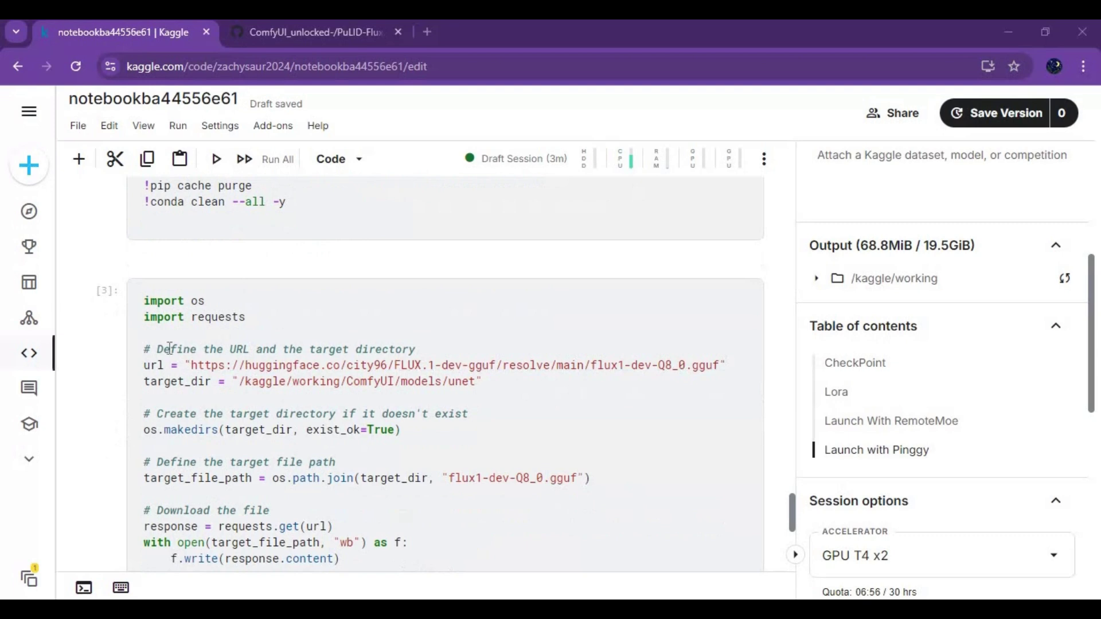
left_click(106, 293)
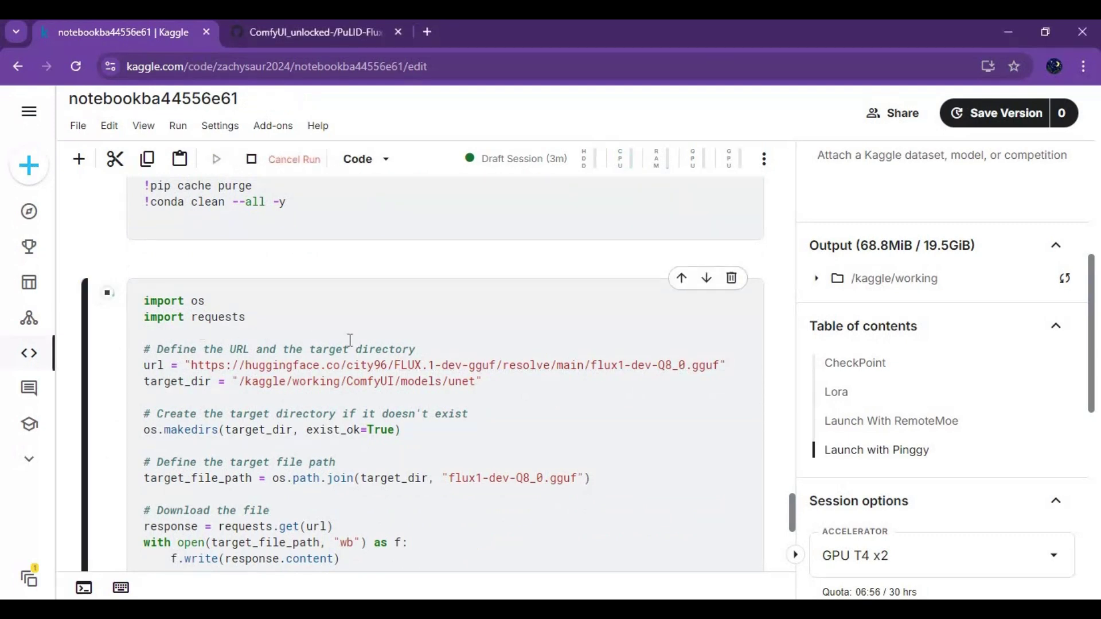
scroll(352, 340, "down", 5)
scroll(351, 340, "up", 3)
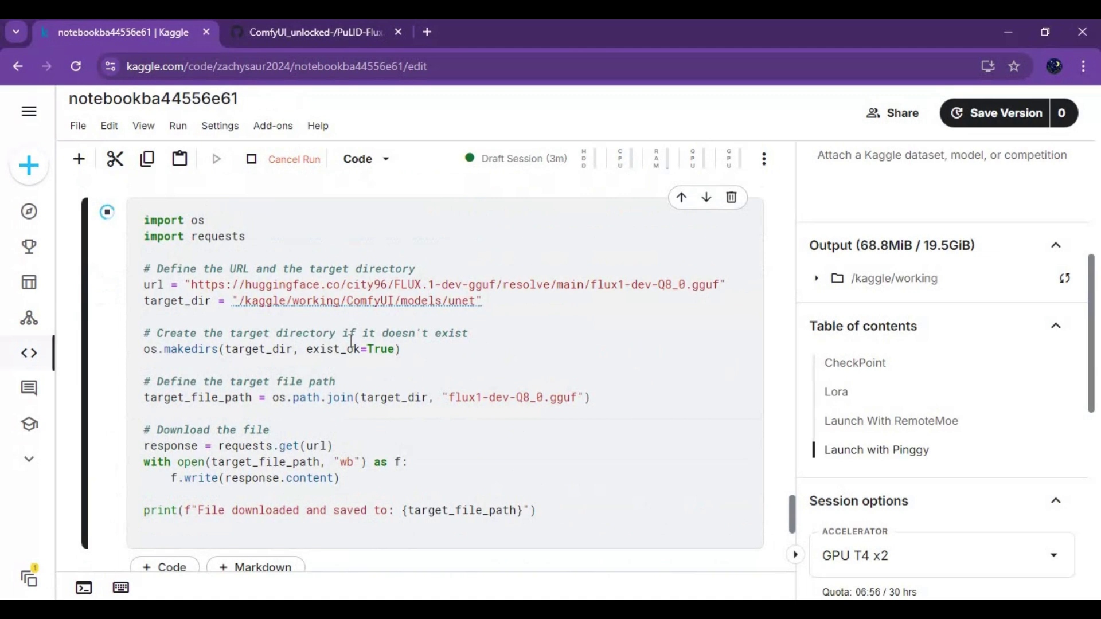
scroll(351, 340, "down", 2)
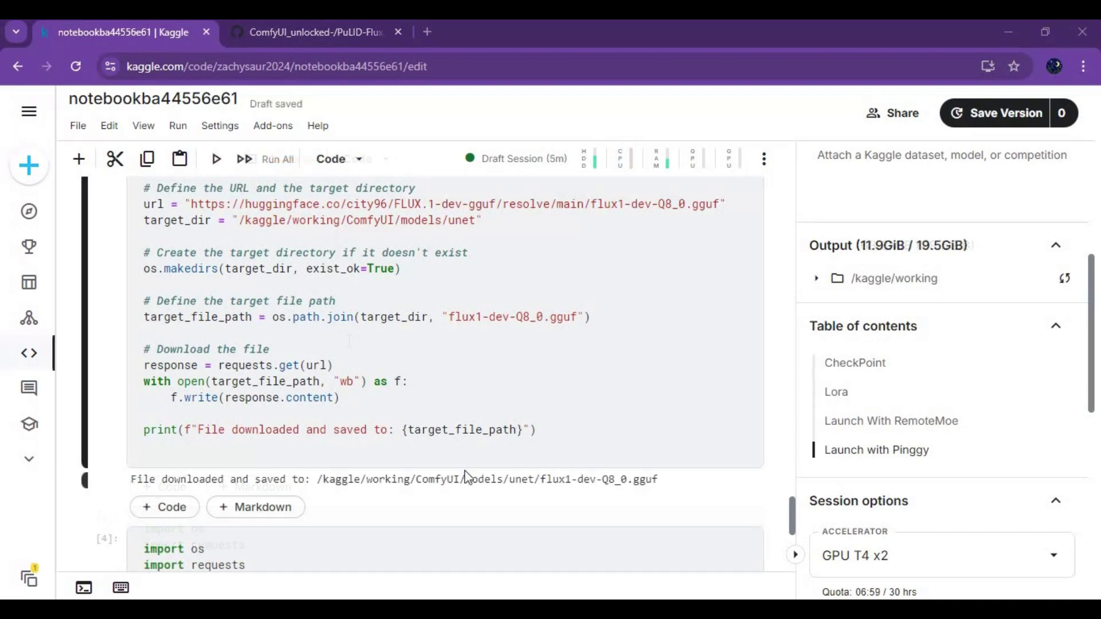
left_click_drag(659, 480, 188, 457)
Run the cell that downloads clip_l.safetensors into the clip models folder and highlight its output line.
scroll(286, 459, "down", 3)
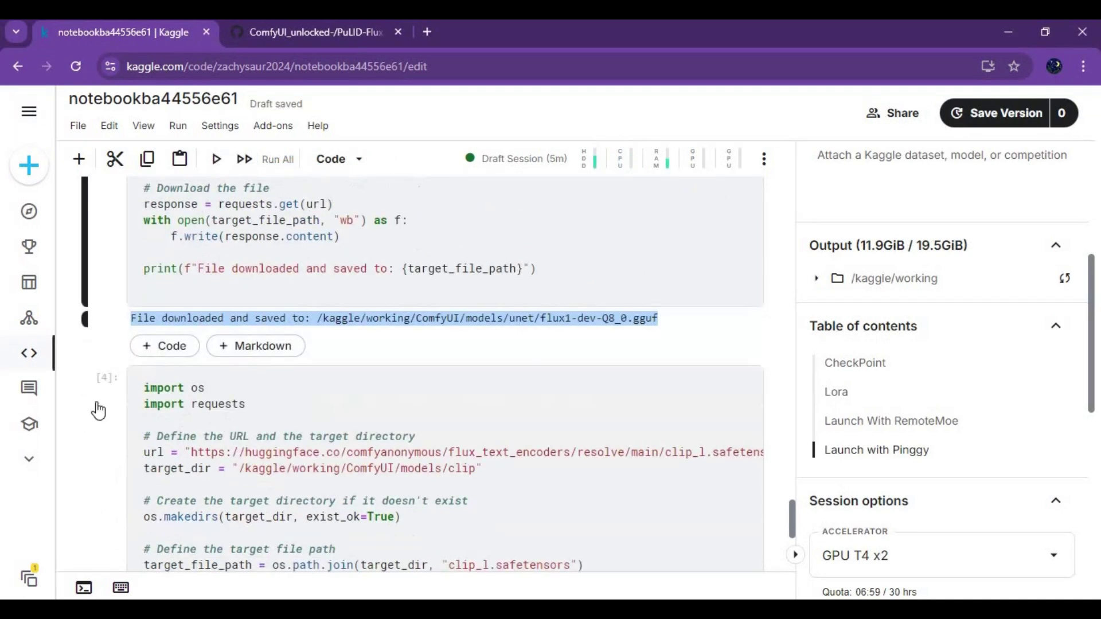
left_click(107, 387)
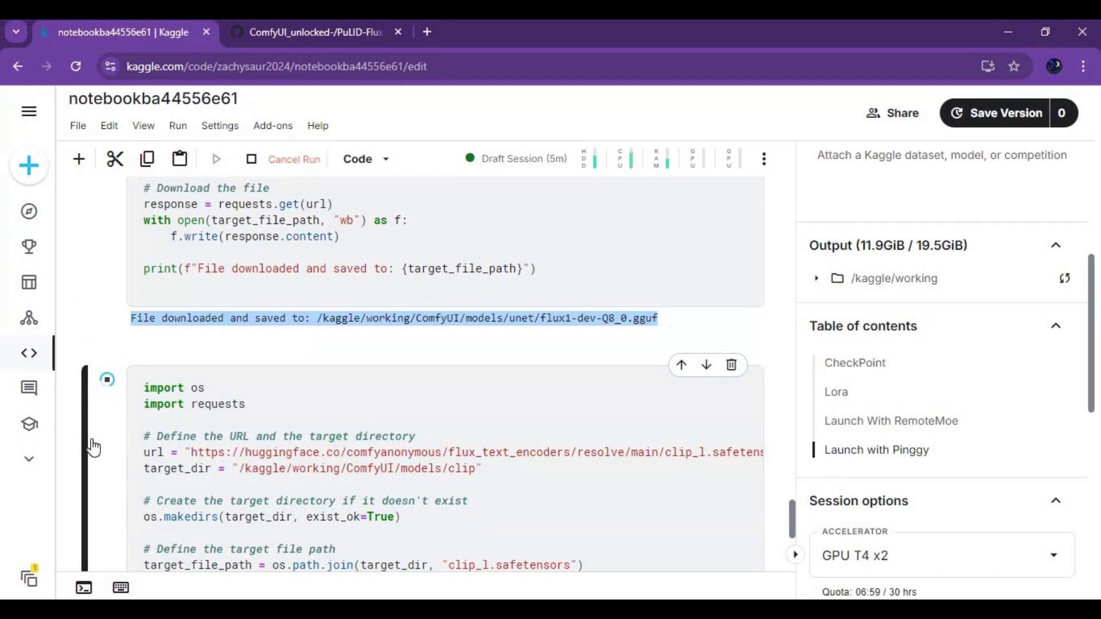
scroll(253, 340, "down", 2)
scroll(253, 340, "down", 4)
left_click_drag(653, 411, 128, 413)
Run the cell that downloads t5-v1_1-xxl-encoder-Q8_0.gguf into the clip models folder and highlight its output line.
scroll(103, 304, "down", 3)
left_click(107, 315)
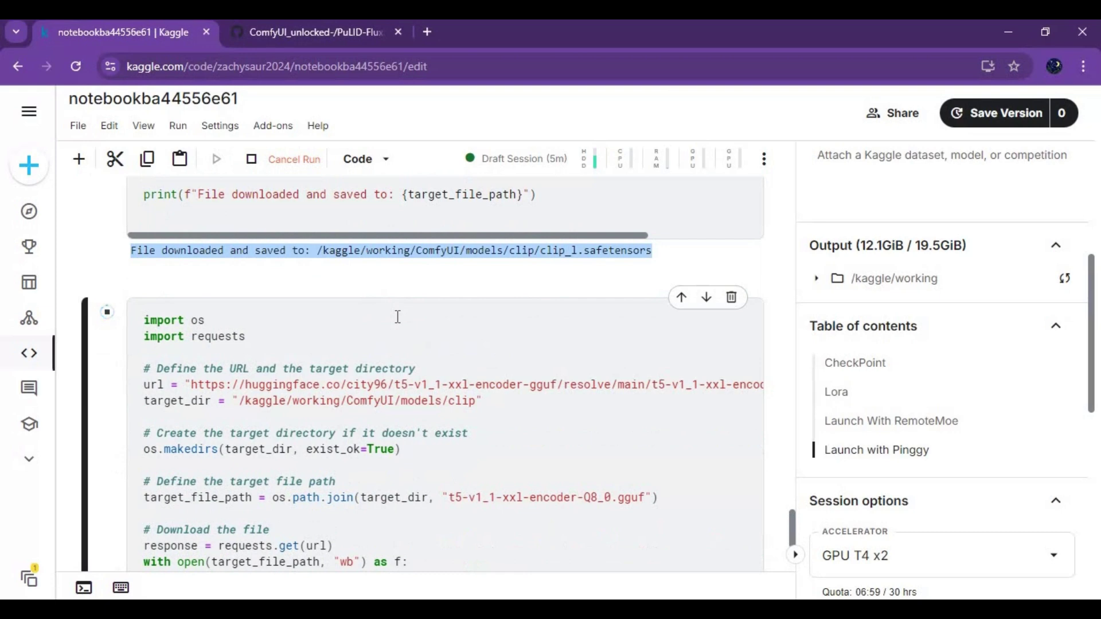
scroll(396, 318, "down", 3)
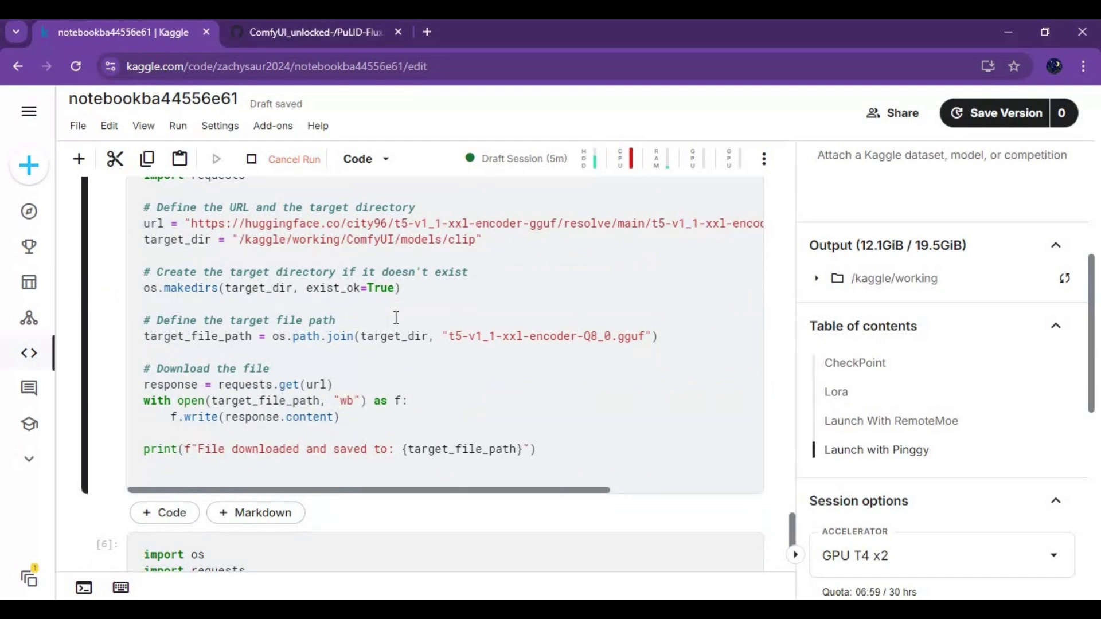
scroll(395, 317, "down", 3)
left_click_drag(740, 347, 115, 351)
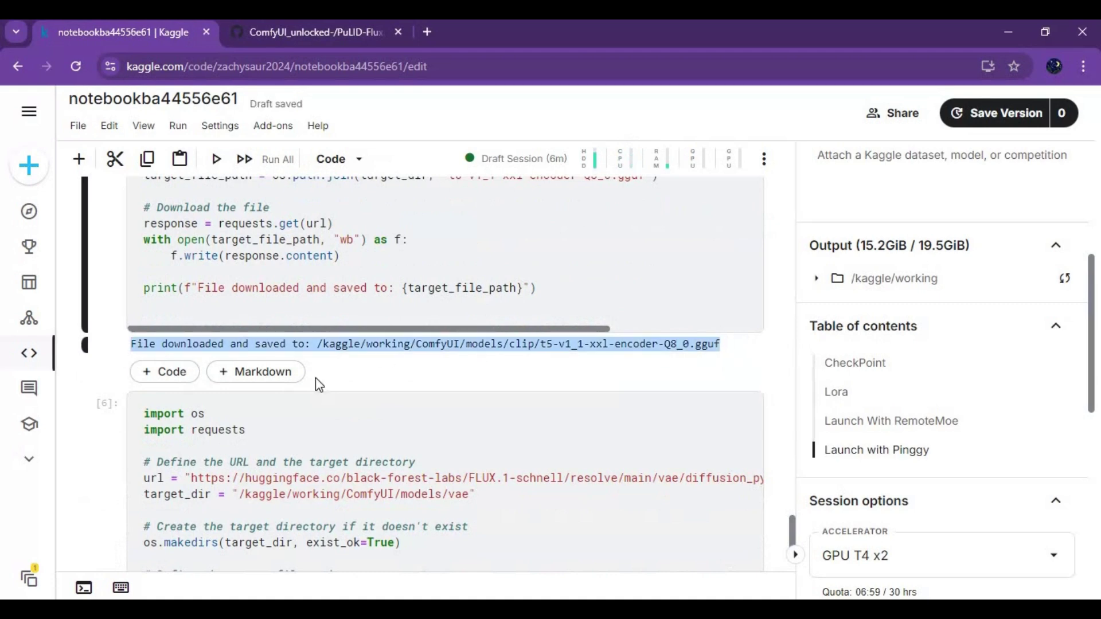
Run the cell that downloads diffusion_pytorch_model.safetensors into the vae models folder and highlight its output line.
scroll(316, 378, "down", 2)
left_click(108, 325)
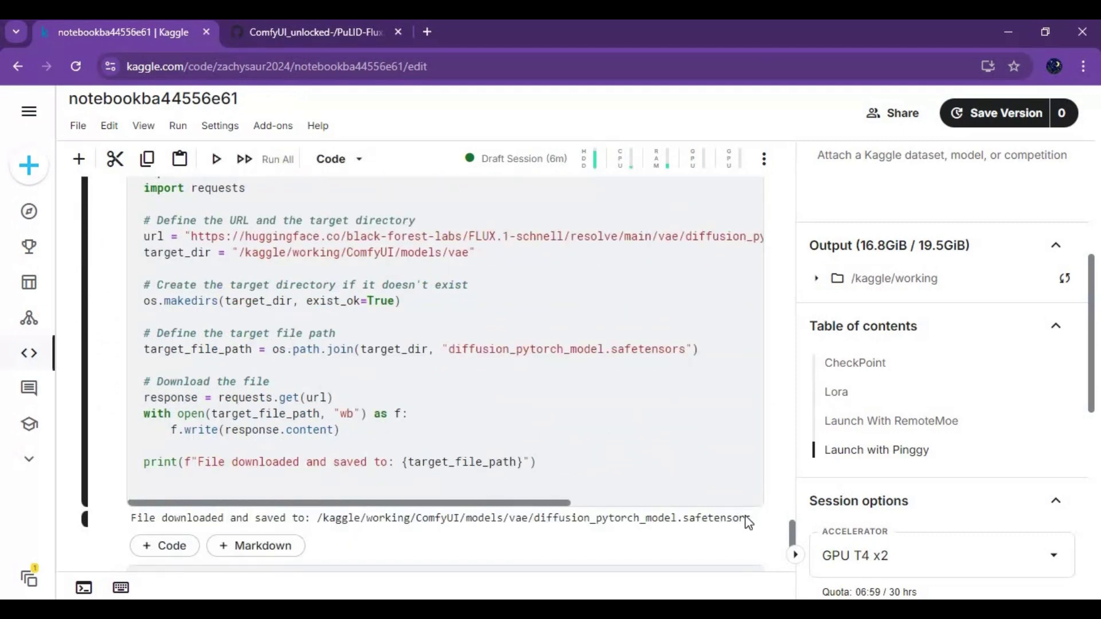
left_click_drag(755, 519, 357, 523)
left_click_drag(144, 522, 130, 518)
Run the cell that downloads pulid_flux_v0.9.0.safetensors into the pulid models folder and check its output.
scroll(129, 505, "down", 3)
left_click(108, 429)
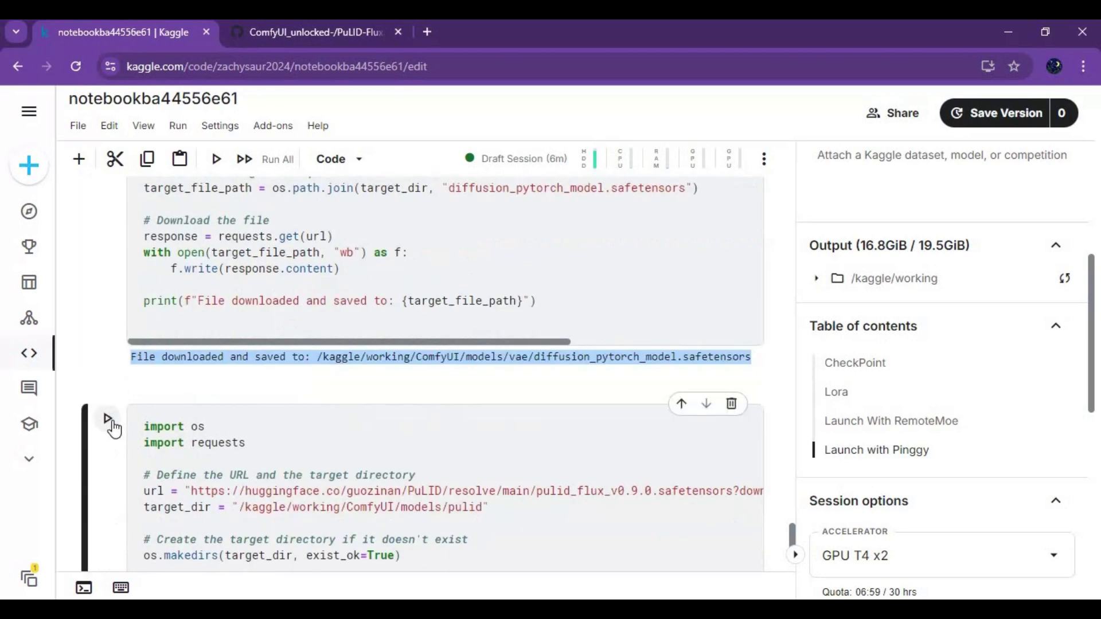
scroll(381, 417, "down", 3)
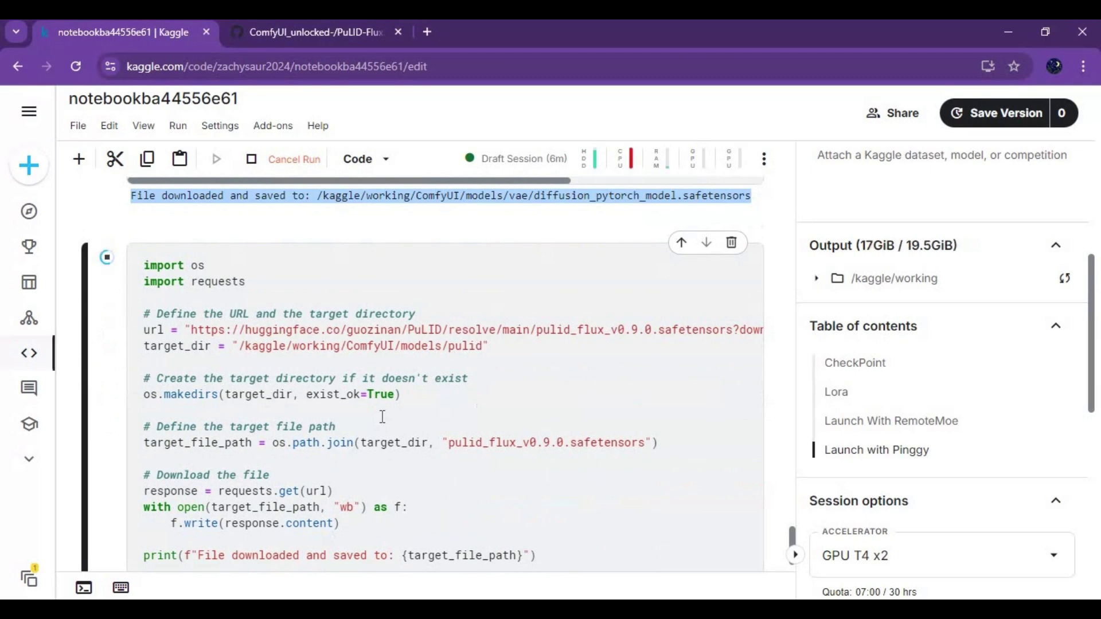
scroll(383, 417, "down", 3)
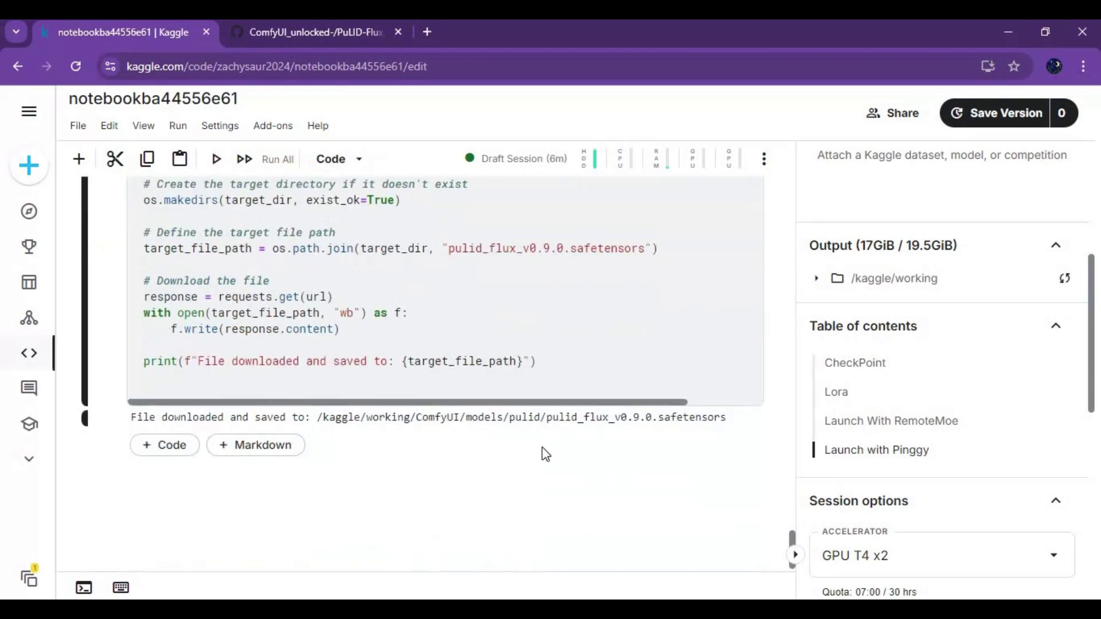
Run the Launch with Pinggy cell to start the ComfyUI web UI and follow its startup output.
scroll(545, 450, "down", 15)
scroll(546, 446, "up", 10)
scroll(547, 446, "up", 10)
scroll(546, 447, "up", 5)
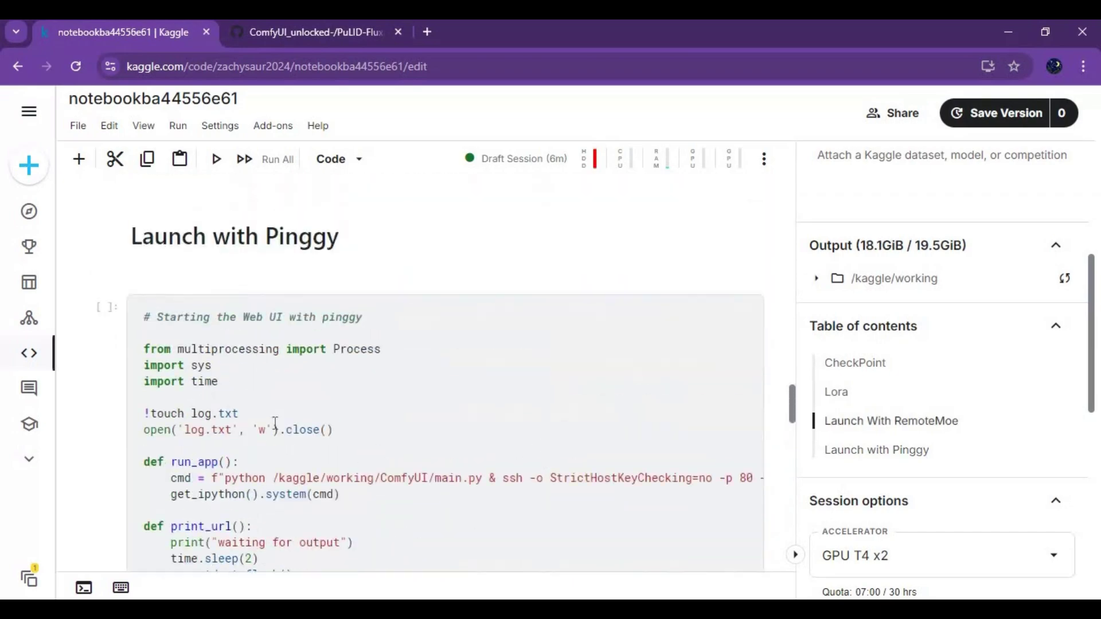
left_click(109, 315)
scroll(314, 375, "down", 7)
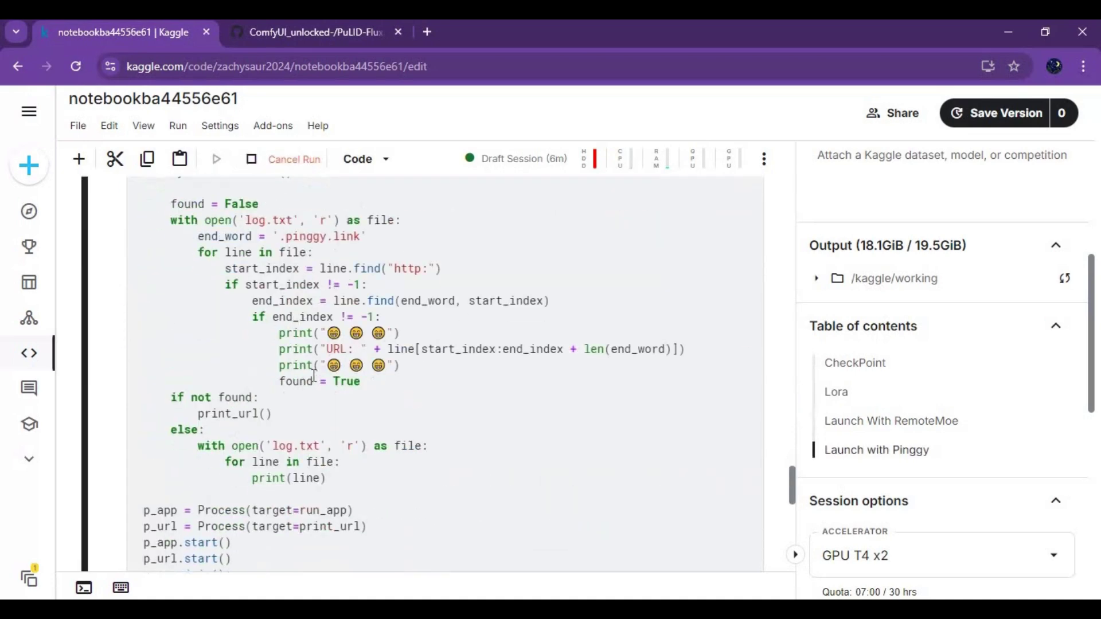
scroll(315, 376, "down", 5)
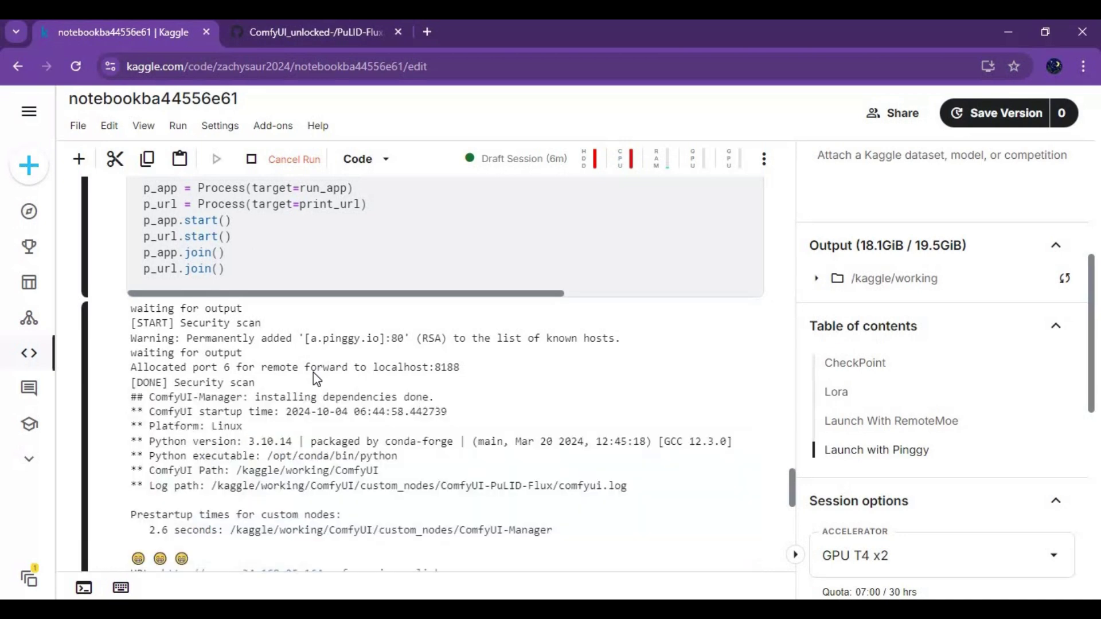
scroll(313, 373, "down", 3)
scroll(313, 372, "down", 3)
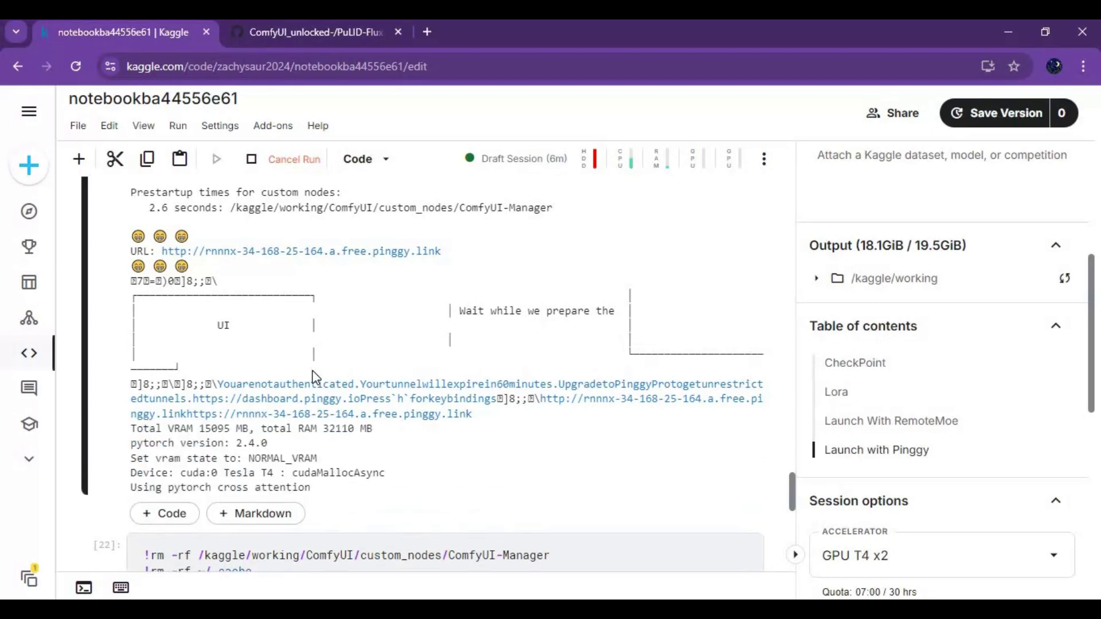
scroll(315, 378, "down", 5)
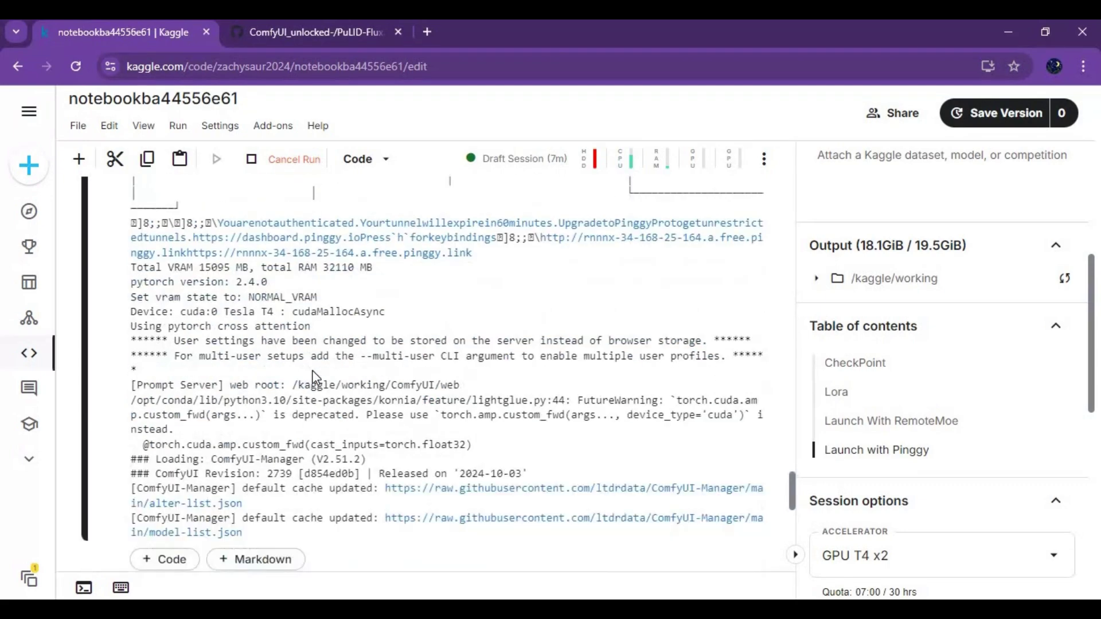
Open the Pinggy URL printed in the launch cell's output and enter the ComfyUI site.
scroll(342, 400, "up", 8)
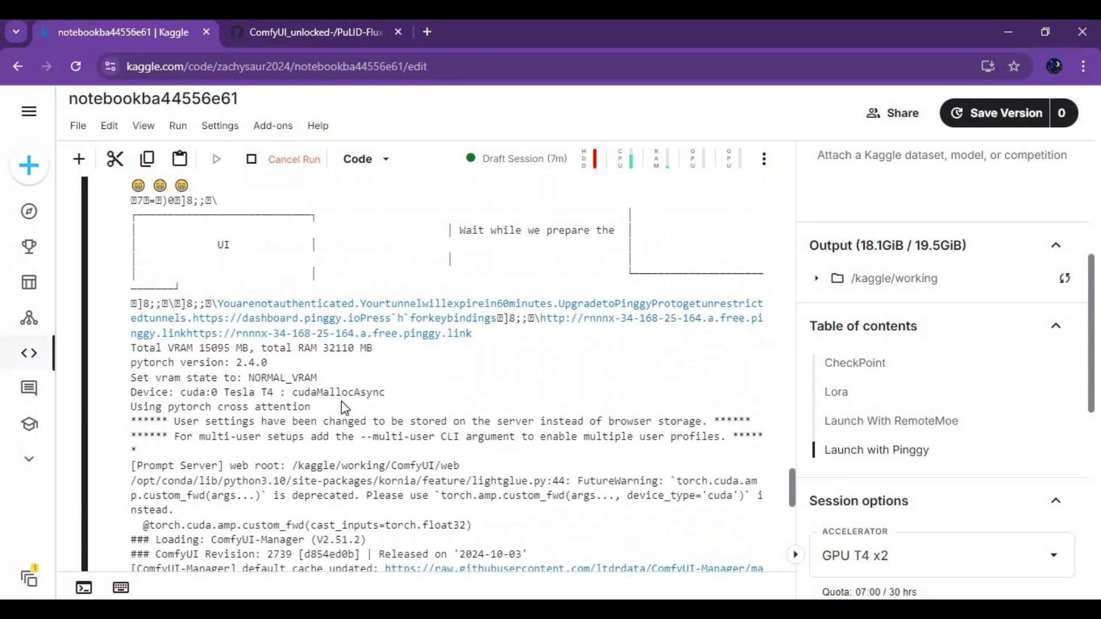
left_click(336, 425)
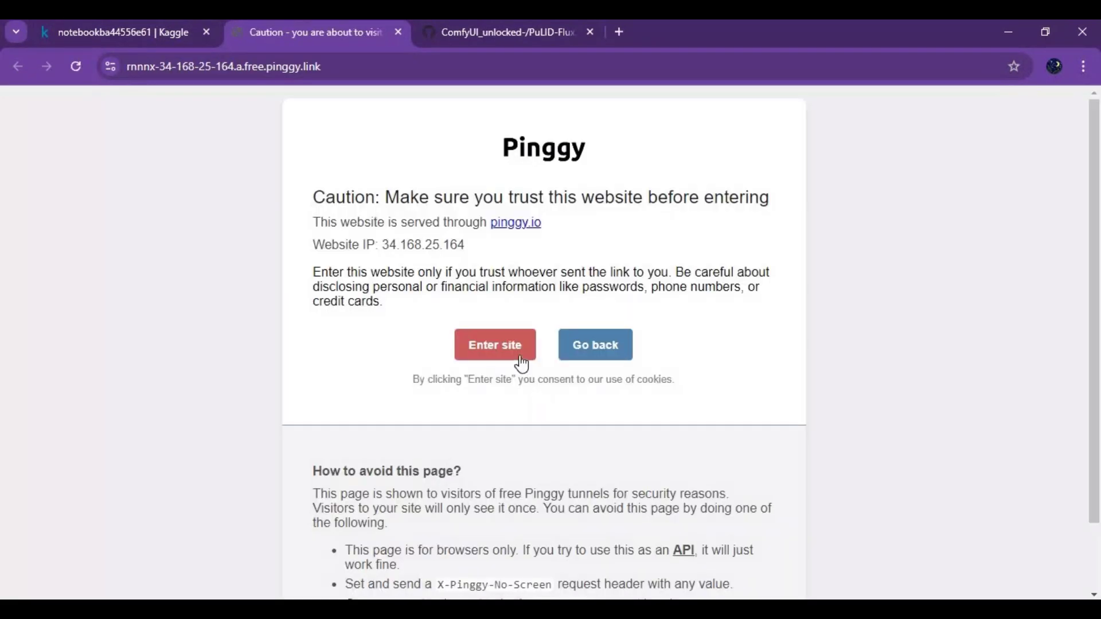
left_click(520, 356)
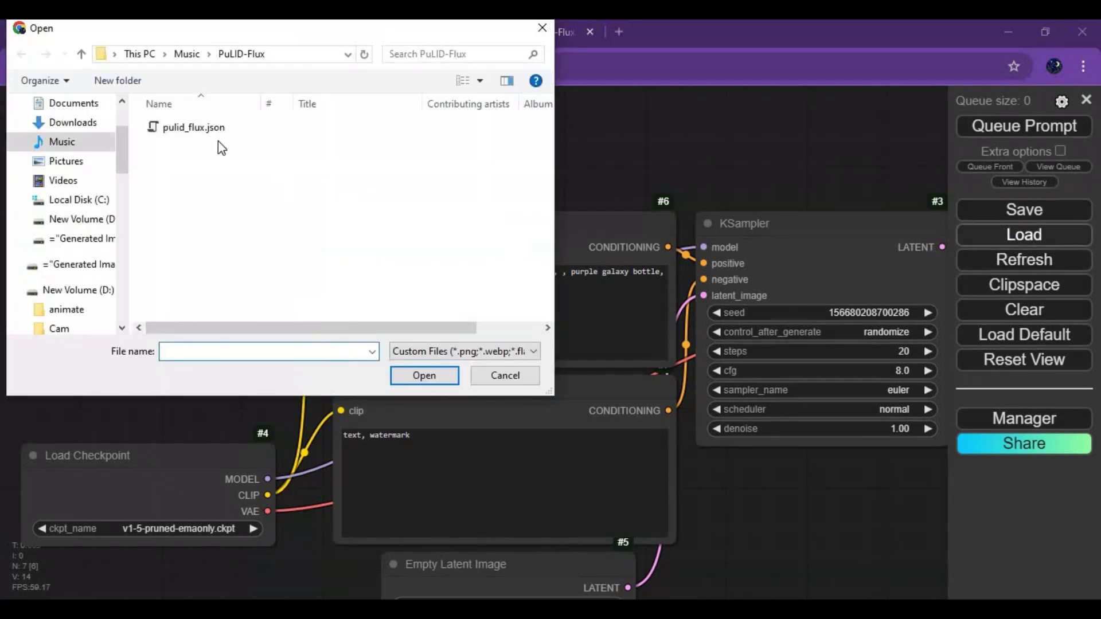
Load the workflow file pulid_flux.json from the PuLID-Flux folder and dismiss the missing node types warning.
double_click(198, 130)
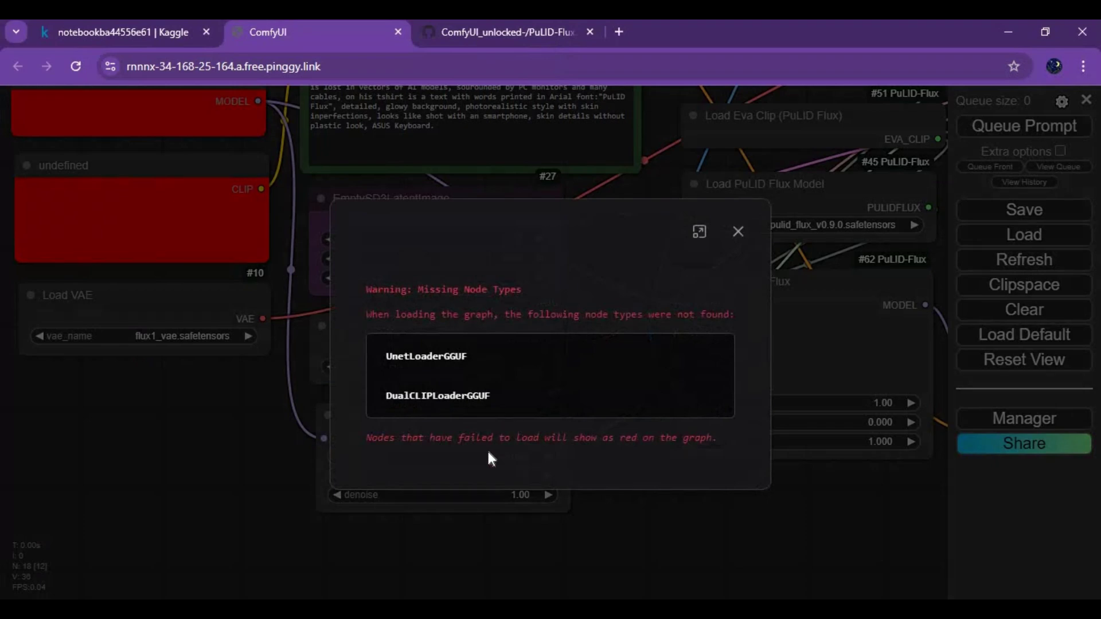
left_click(738, 230)
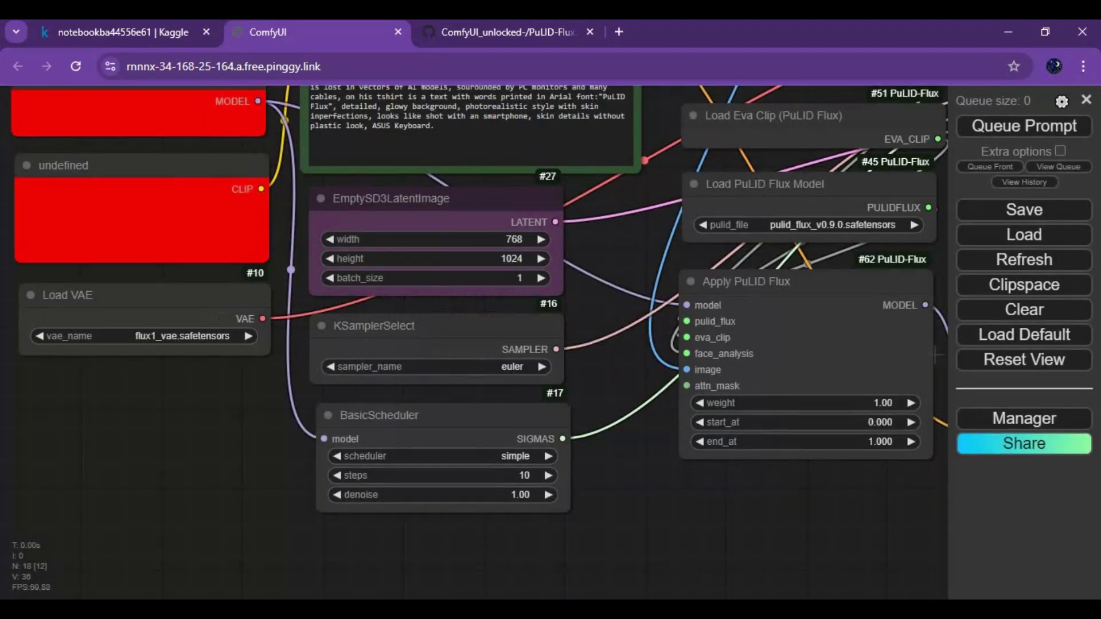
Install the missing ComfyUI-GGUF custom node through ComfyUI Manager and restart the server.
left_click(1027, 419)
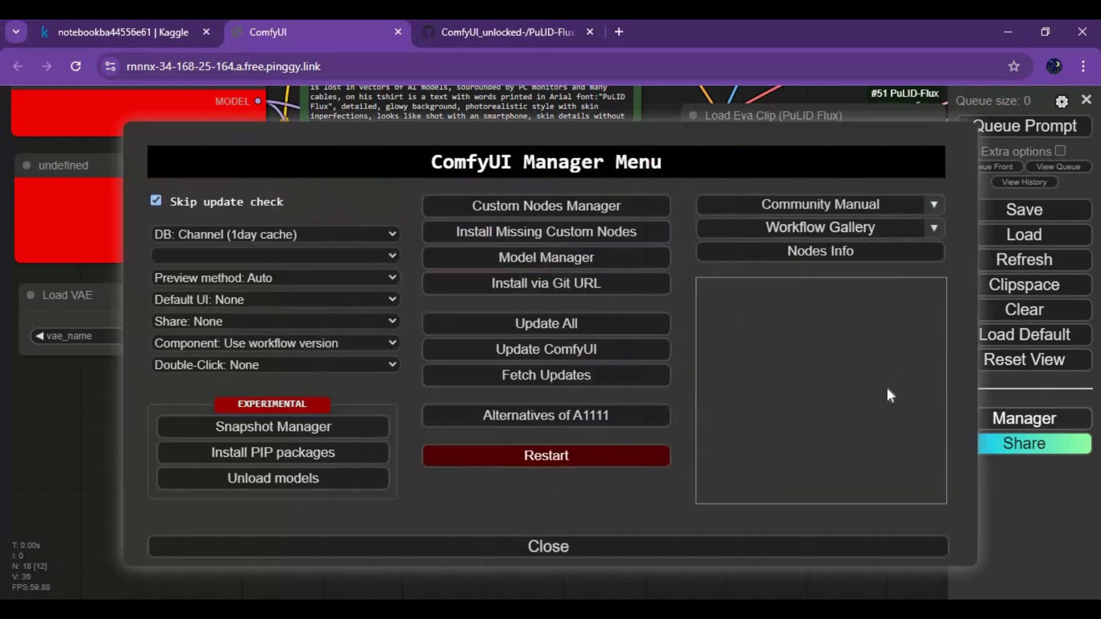
left_click(534, 233)
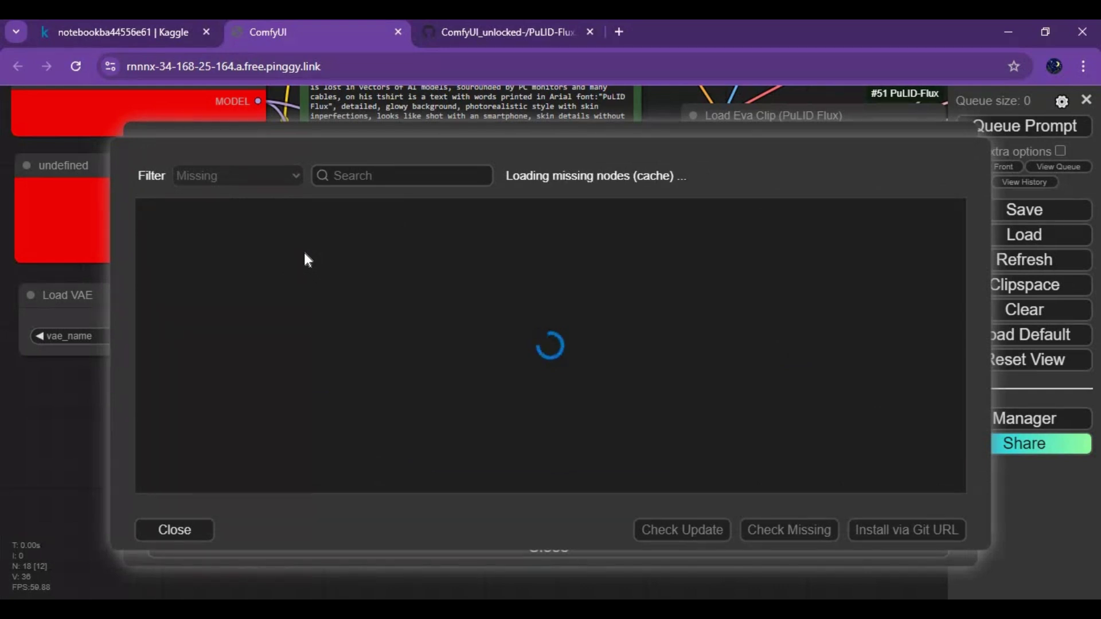
left_click(418, 310)
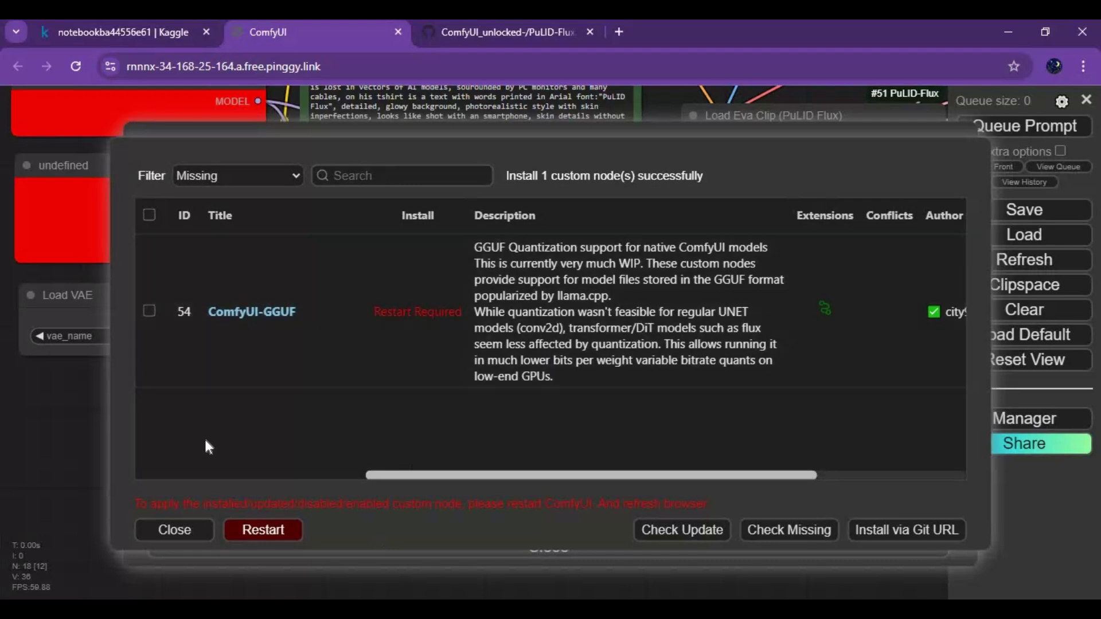
left_click(263, 530)
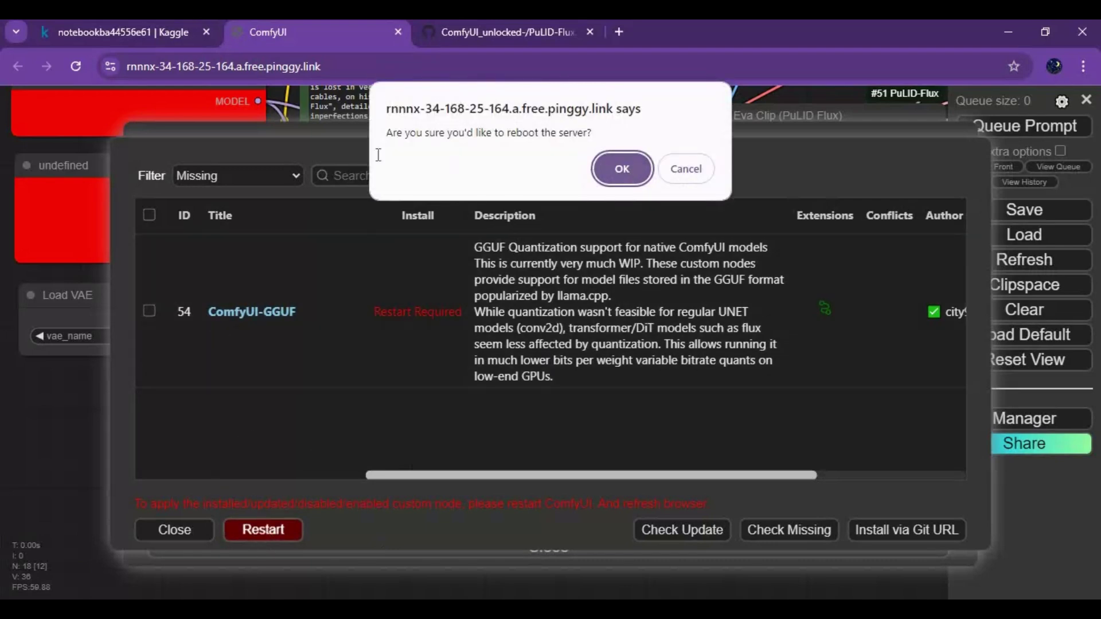
key("Return")
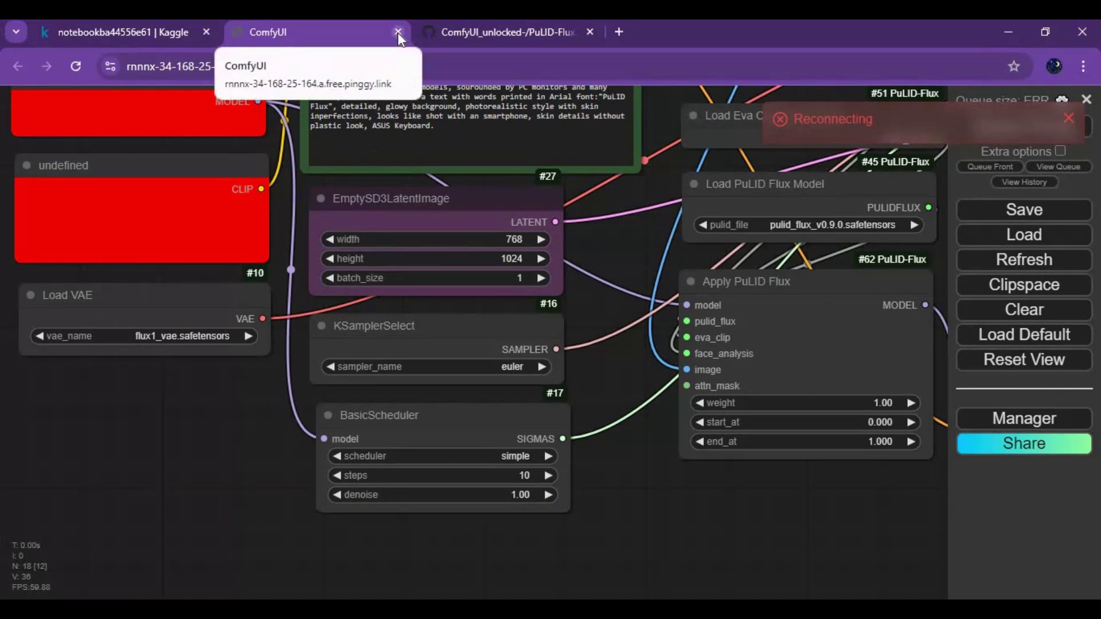
Close the ComfyUI browser tab and check the server restart log in the notebook's launch cell output.
key("ctrl+w")
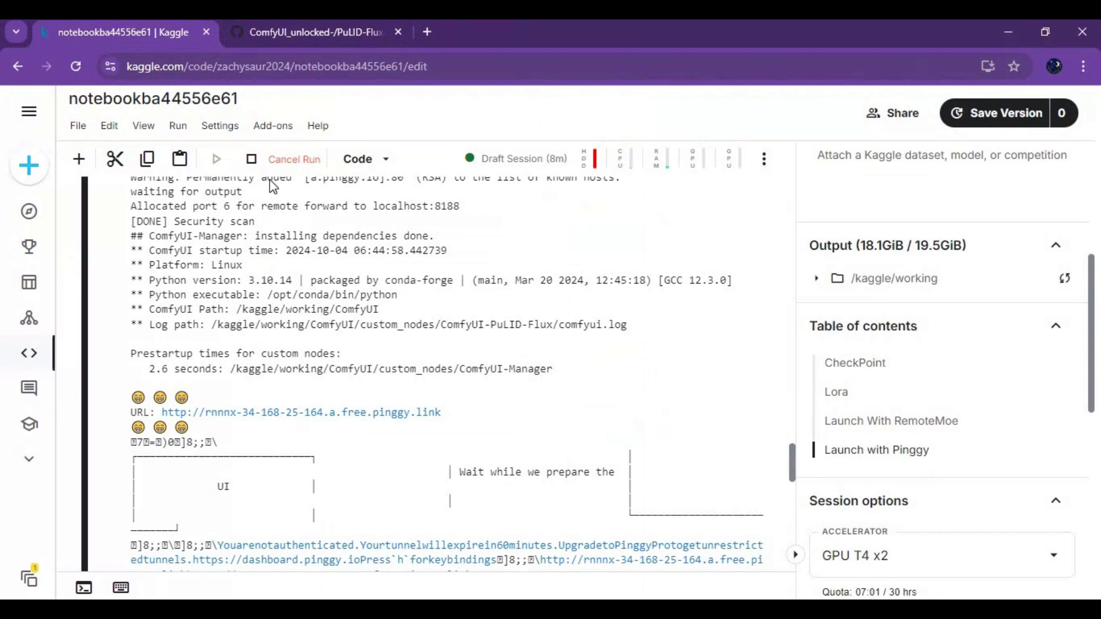
scroll(363, 217, "down", 10)
scroll(346, 232, "down", 10)
scroll(345, 231, "down", 10)
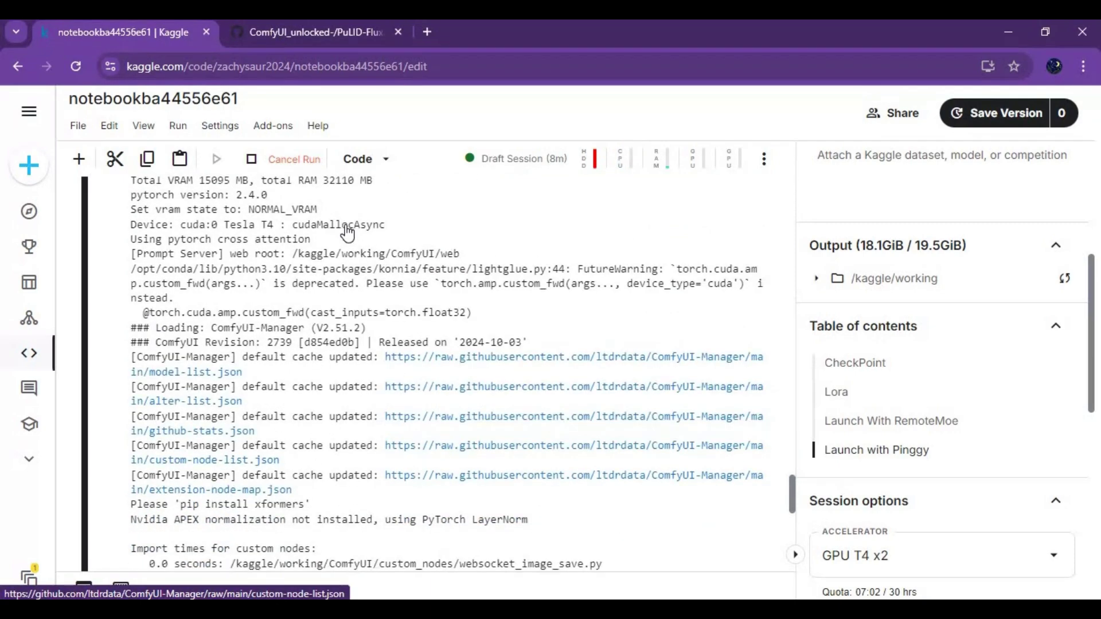
scroll(347, 232, "down", 5)
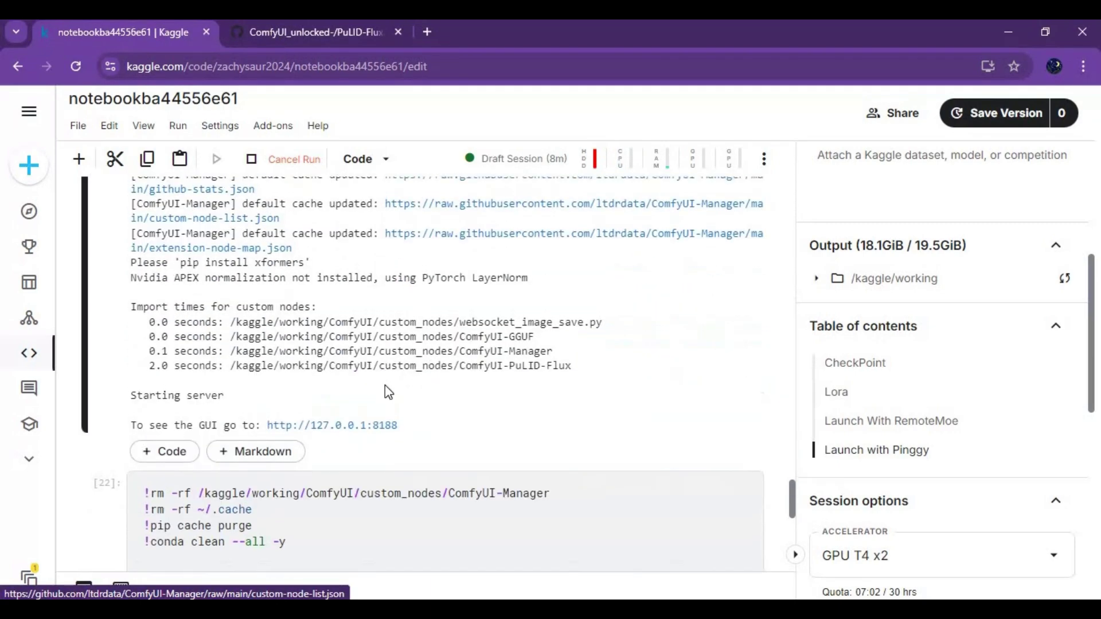
Reopen ComfyUI from the Pinggy URL in the launch cell's output.
scroll(411, 322, "up", 15)
scroll(414, 330, "down", 12)
scroll(390, 276, "up", 5)
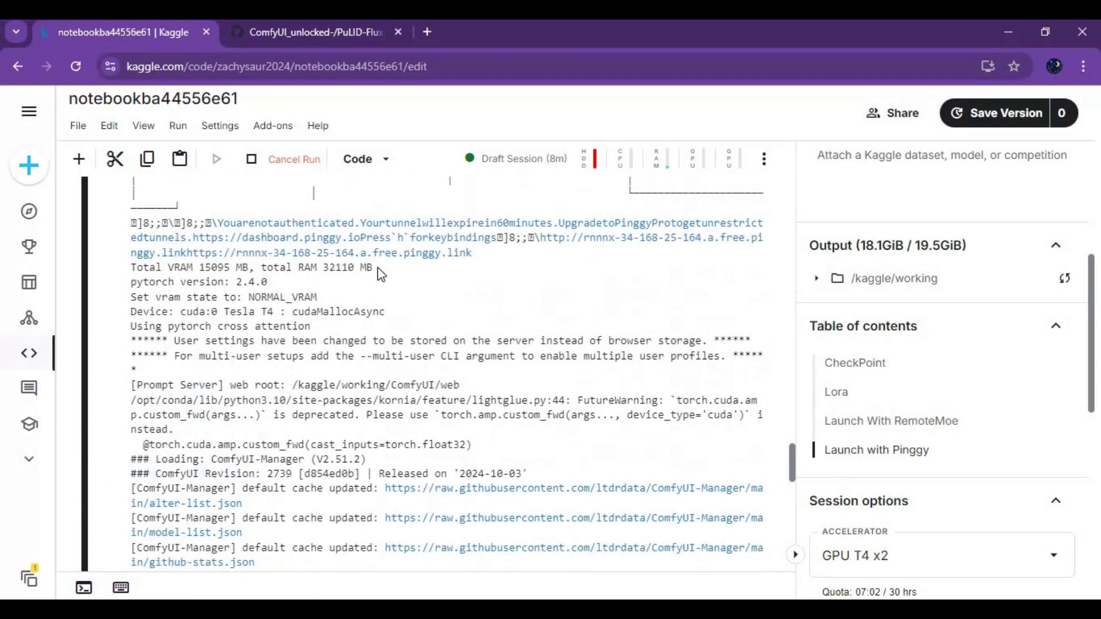
scroll(378, 272, "up", 4)
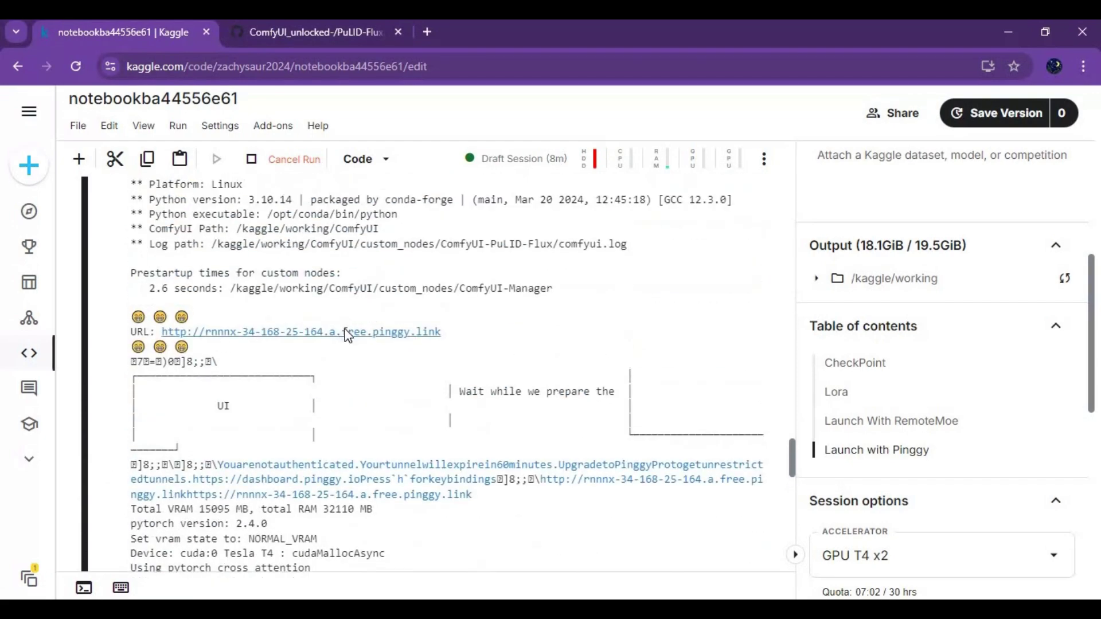
left_click(345, 332)
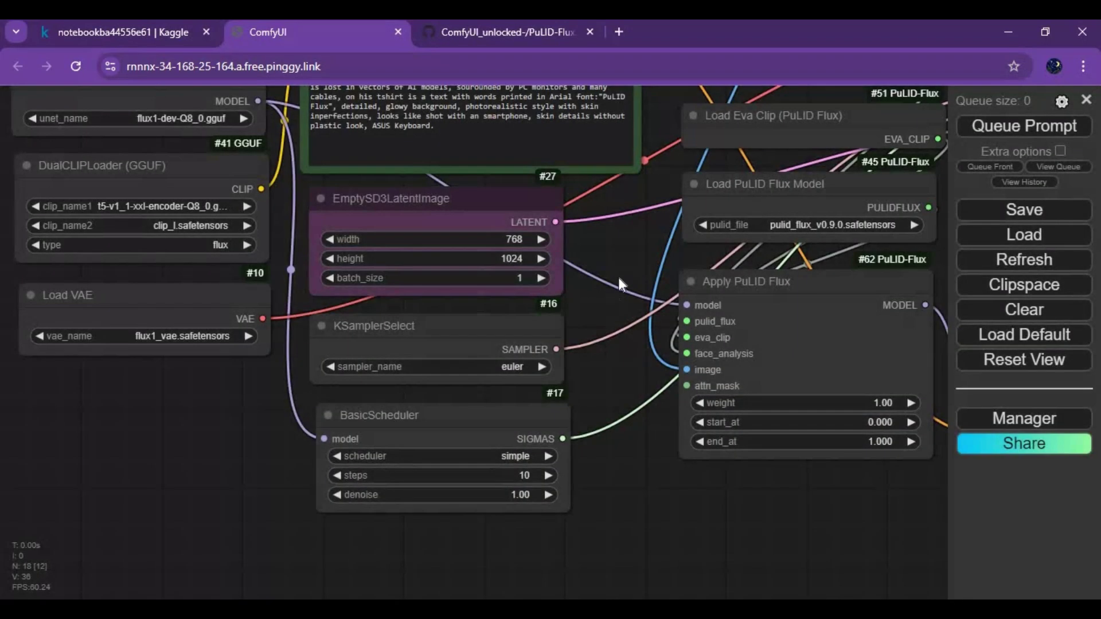
Nudge the Load VAE node upward and set its vae_name to diffusion_pytorch_model.safetensors.
scroll(514, 396, "down", 6)
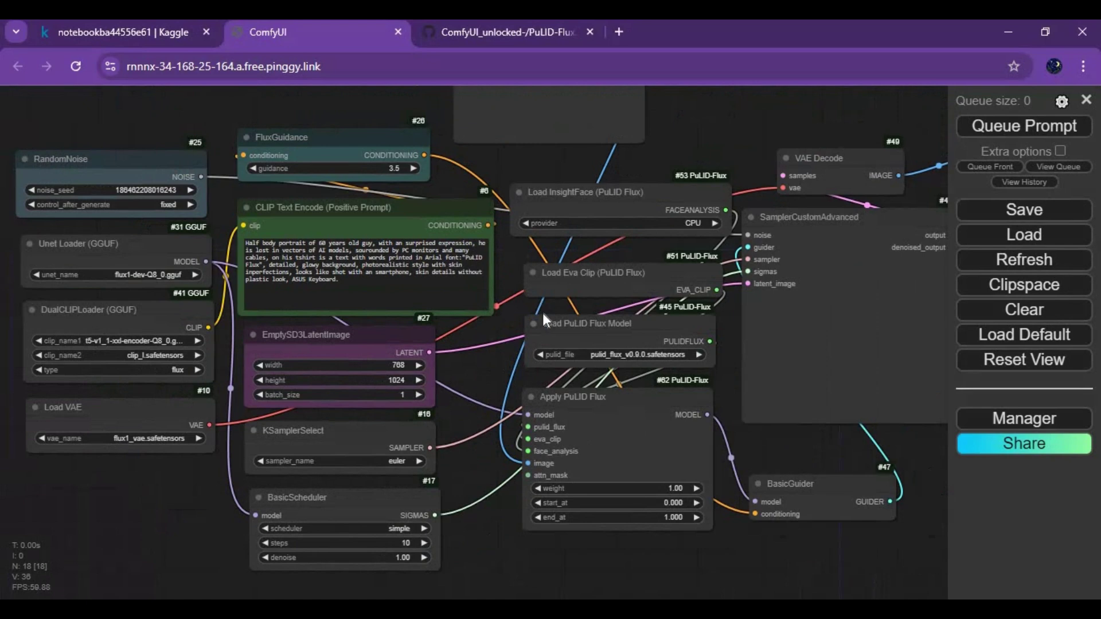
scroll(550, 330, "up", 2)
scroll(146, 276, "up", 3)
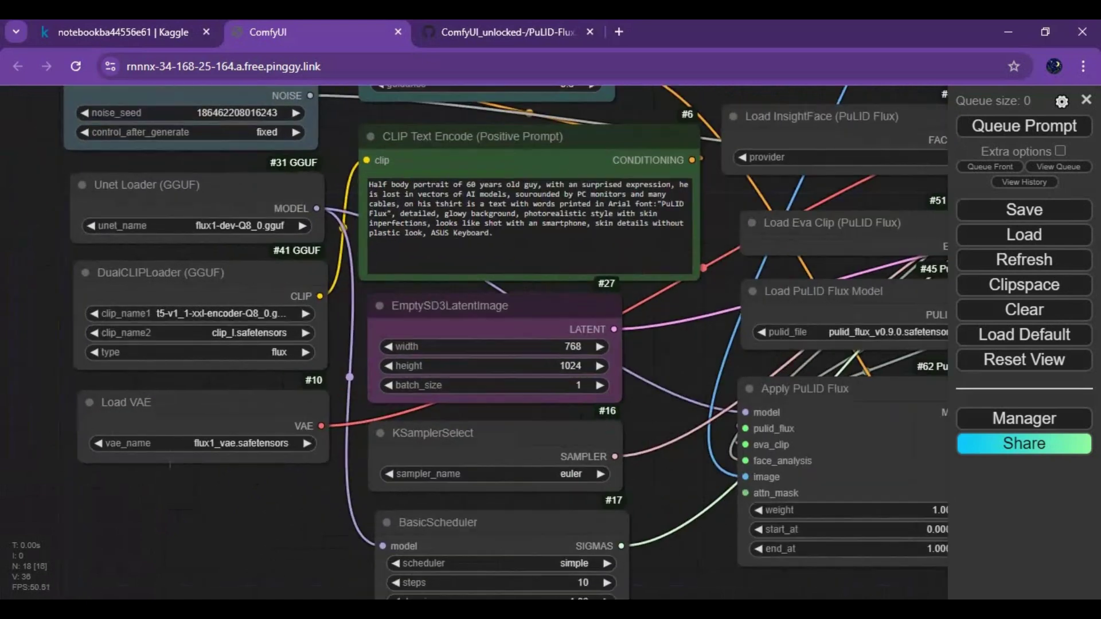
left_click_drag(173, 444, 183, 423)
left_click(237, 422)
left_click(247, 431)
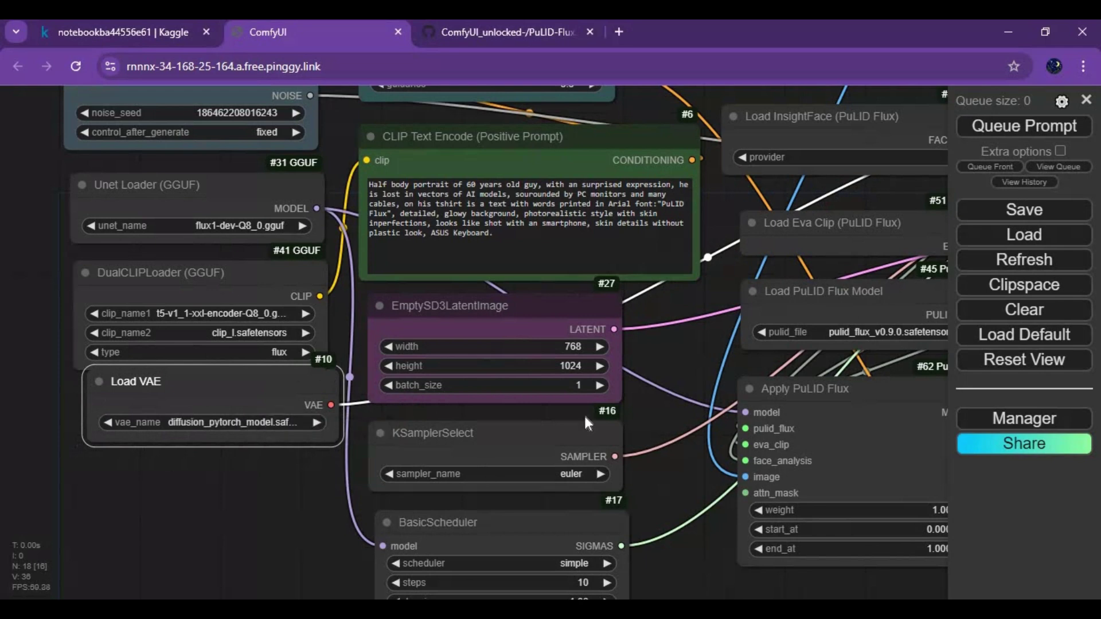
Open the Model Manager from ComfyUI Manager and search the external models for insightface.
left_click_drag(281, 504, 130, 523)
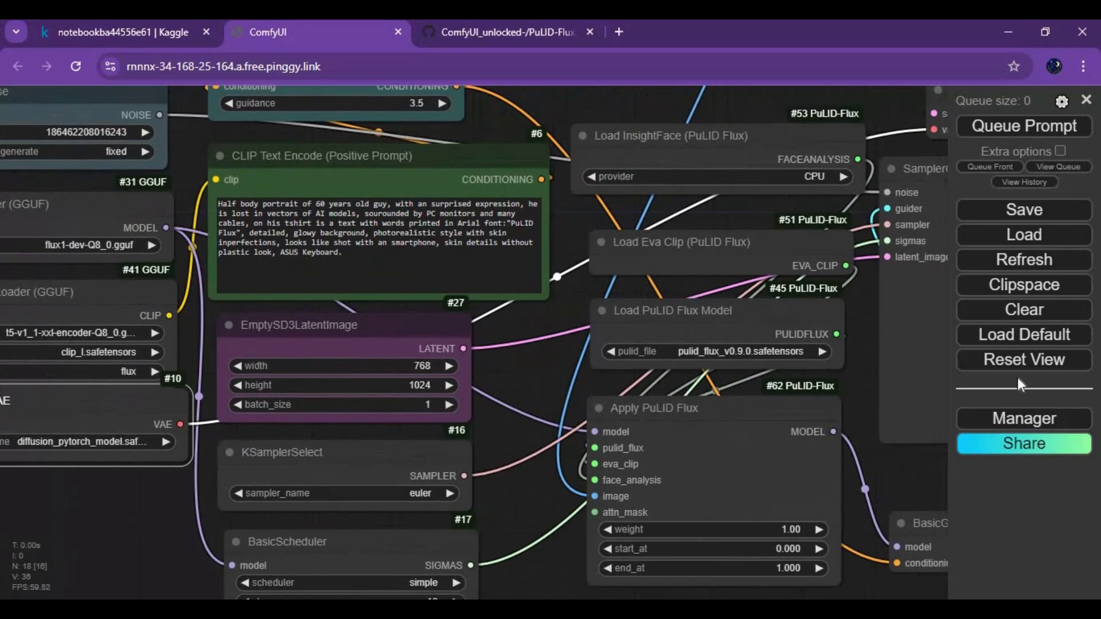
left_click(1027, 426)
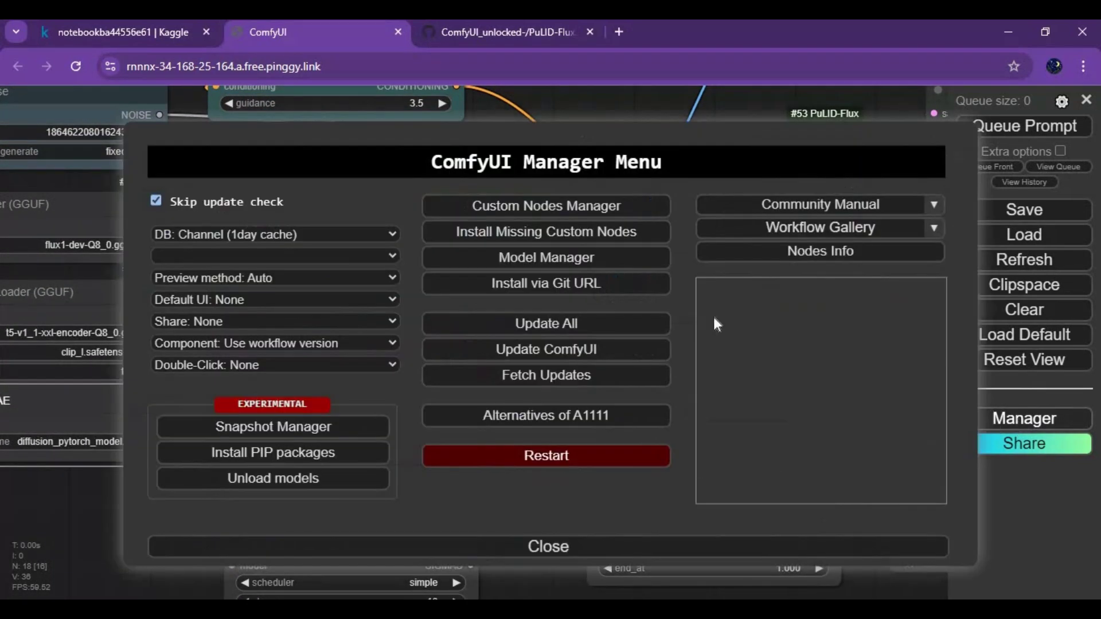
left_click(546, 257)
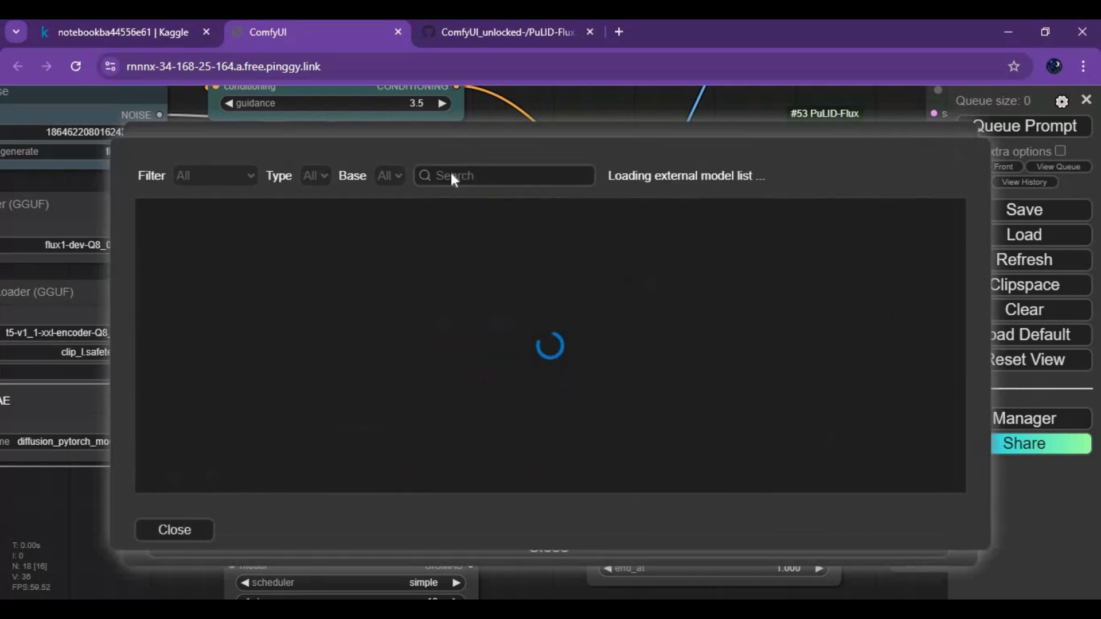
left_click(483, 172)
left_click(631, 181)
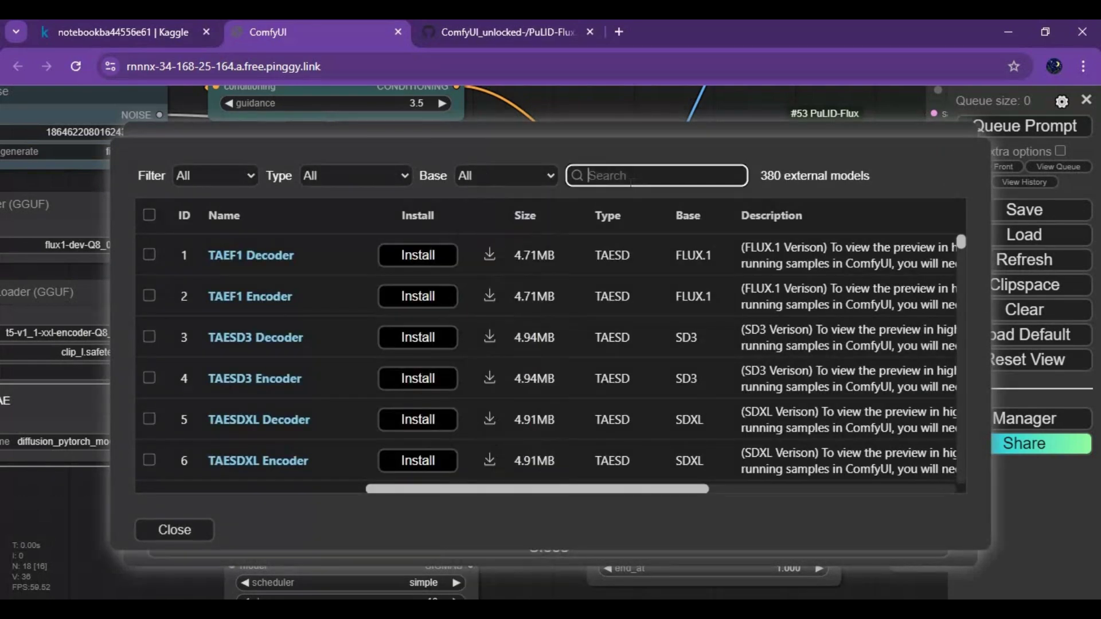
type("ubs")
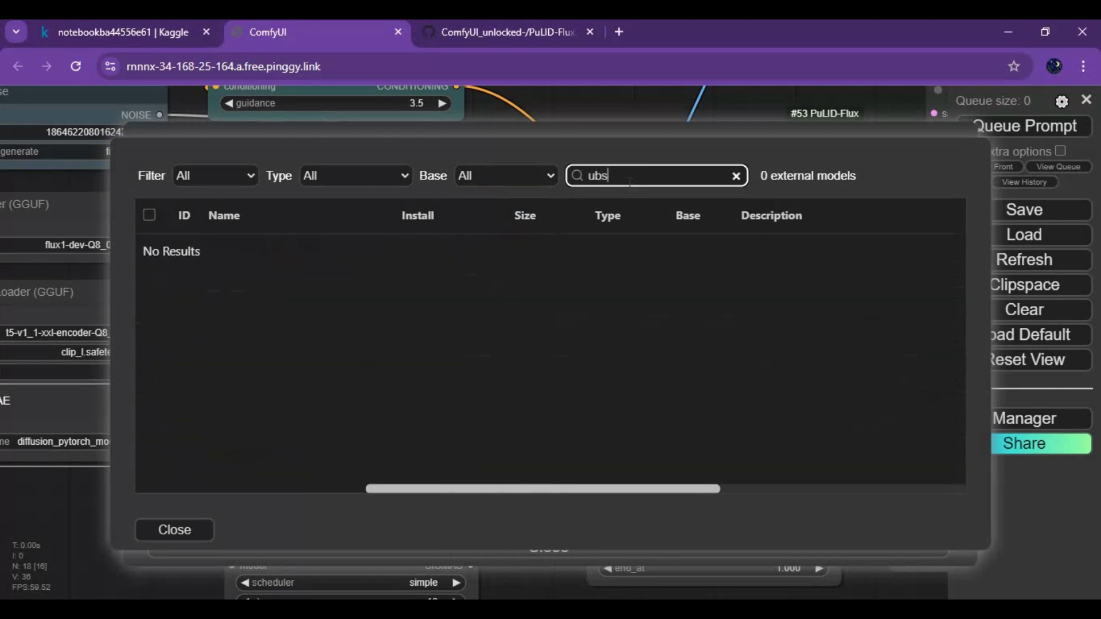
key("BackSpace")
key("BackSpace")
key("BackSpace")
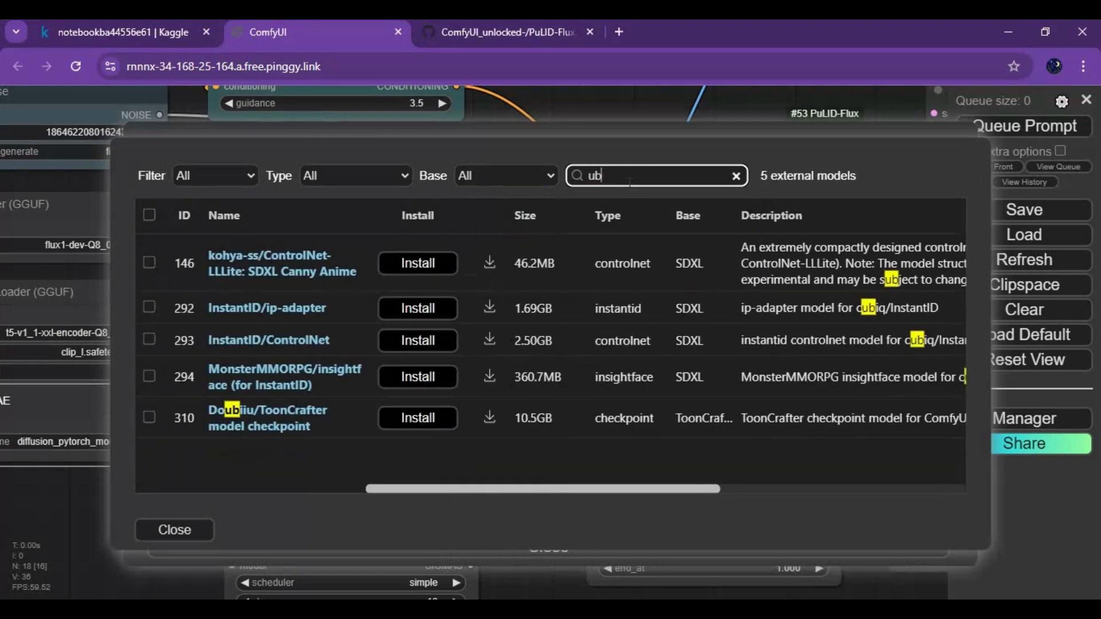
type("ins")
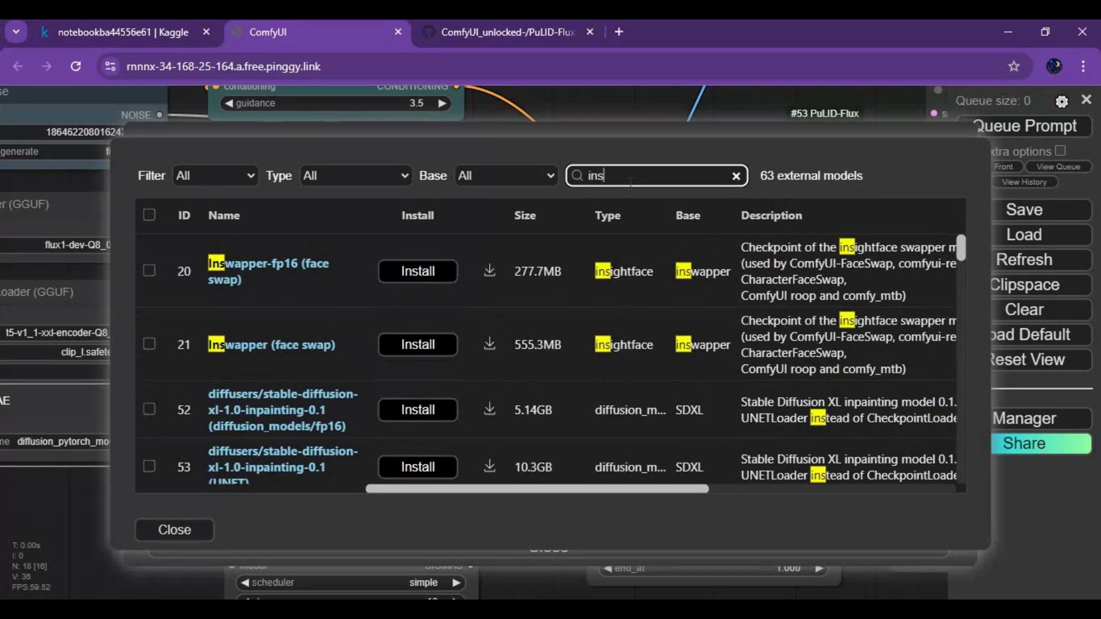
type("ight")
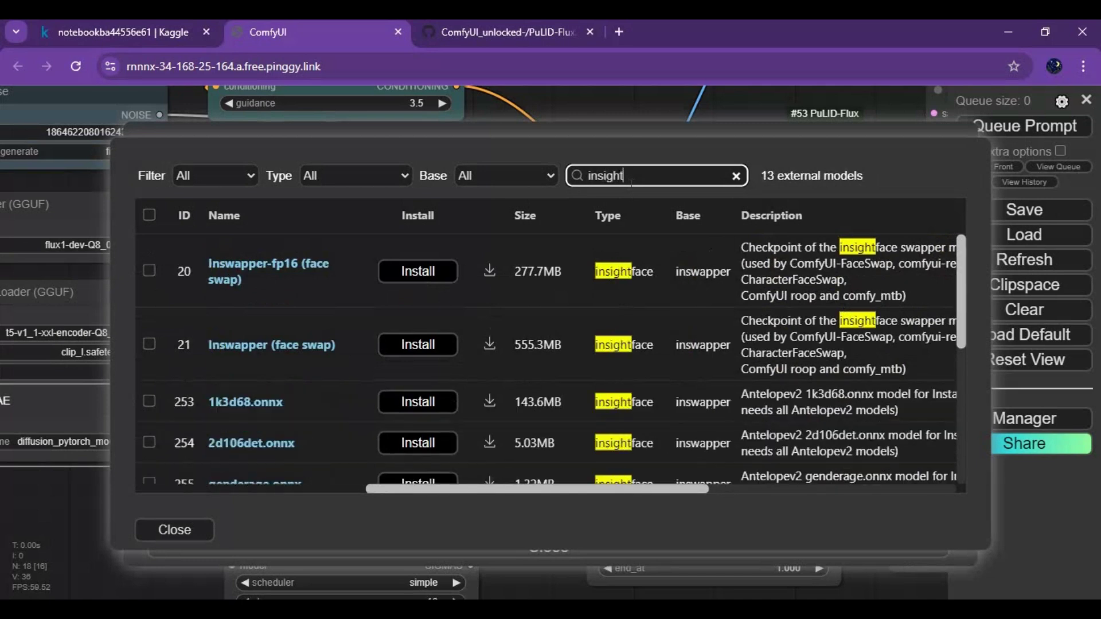
type("face")
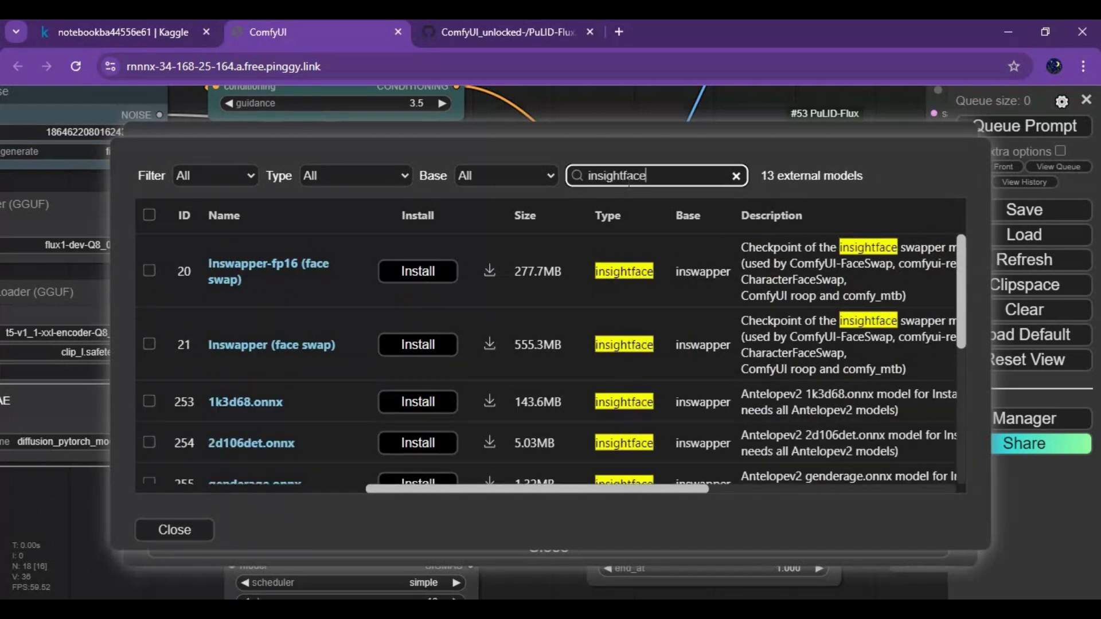
scroll(507, 310, "down", 3)
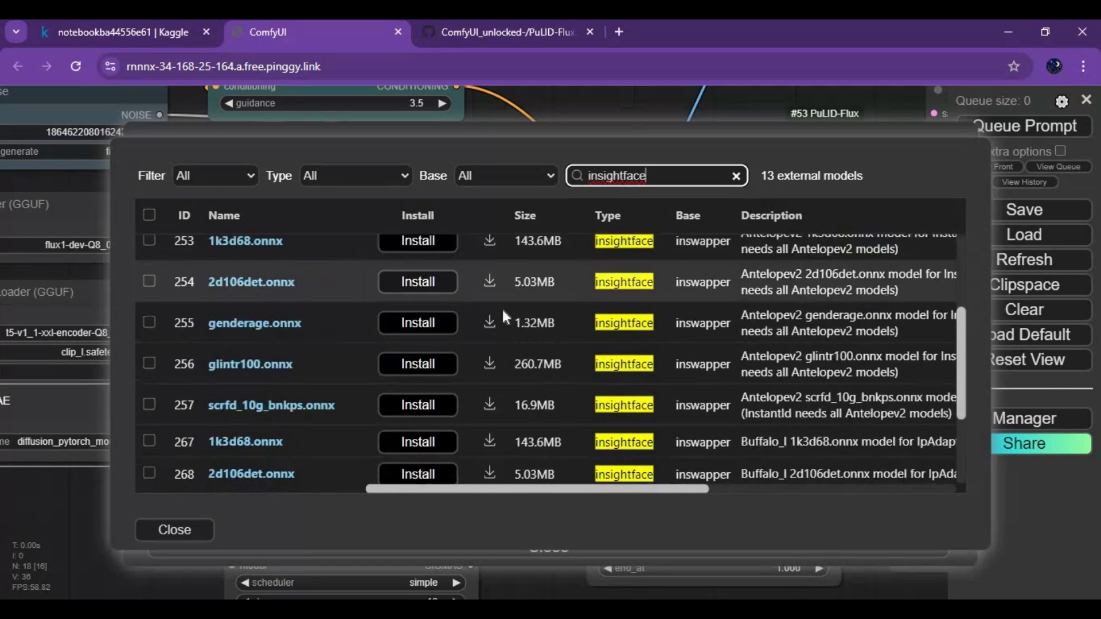
scroll(502, 309, "up", 3)
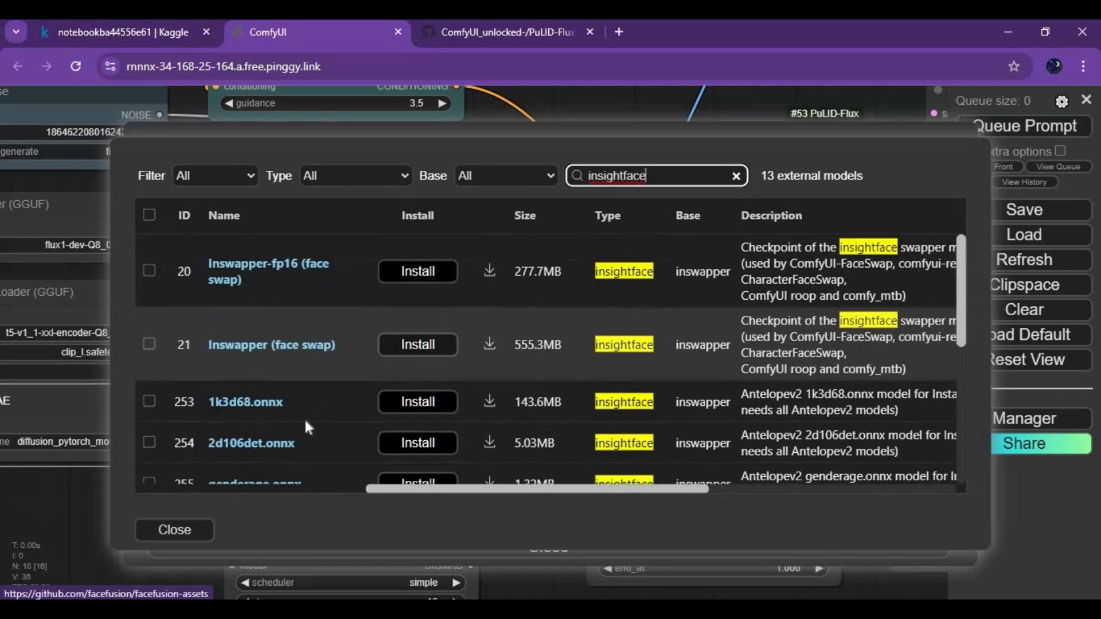
Install the five Antelopev2 insightface models: 1k3d68.onnx, 2d106det.onnx, genderage.onnx, glintr100.onnx and scrfd_10g_bnkps.onnx.
left_click(429, 405)
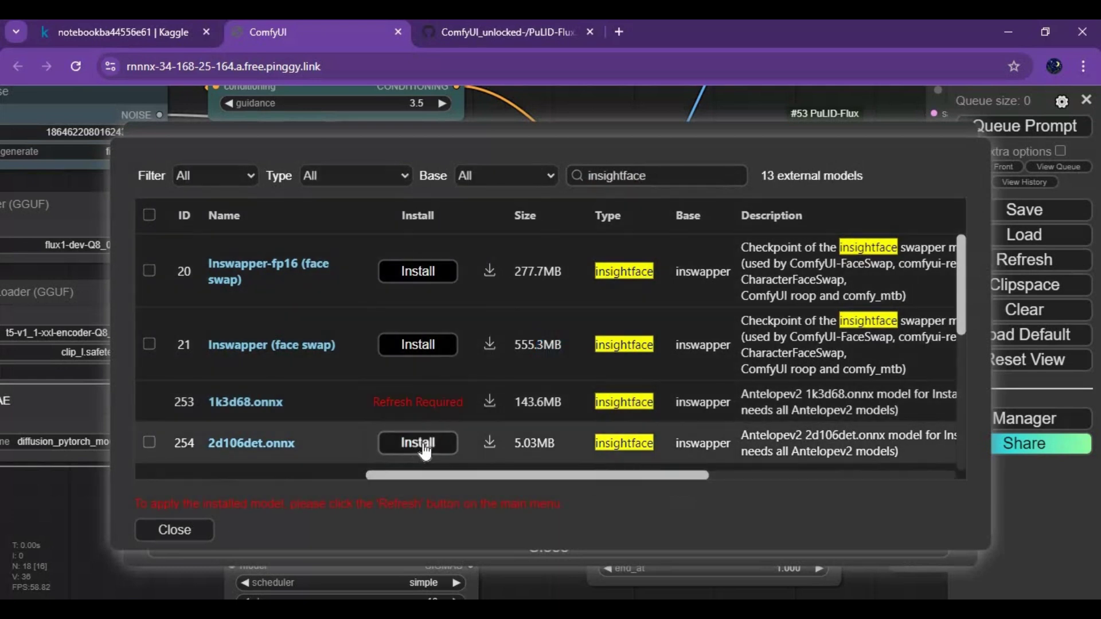
left_click(424, 452)
scroll(450, 418, "down", 1)
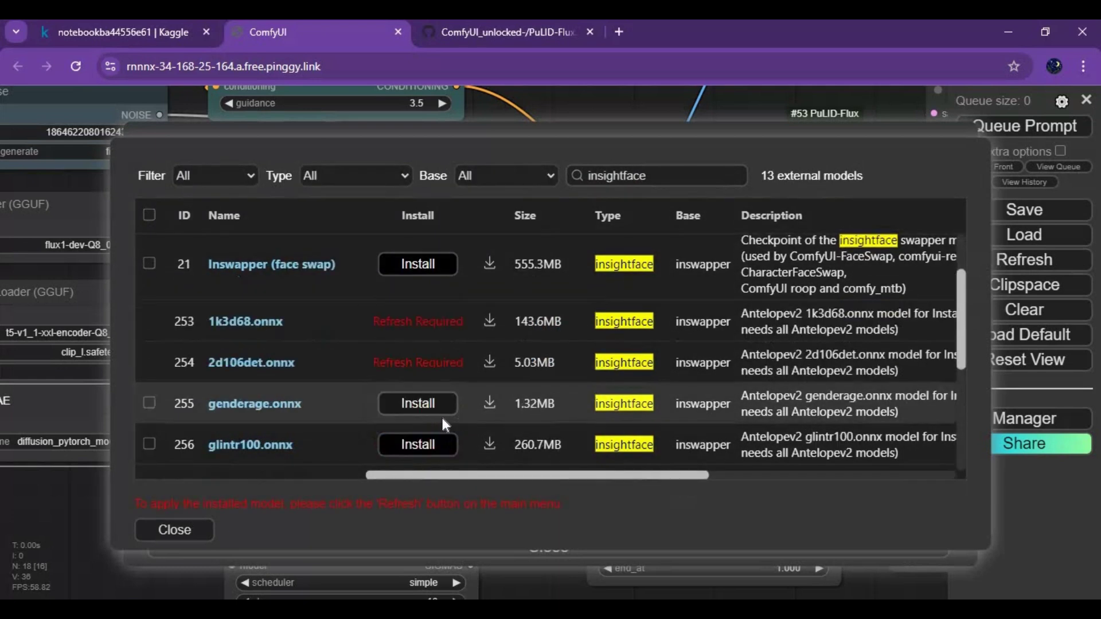
left_click(439, 405)
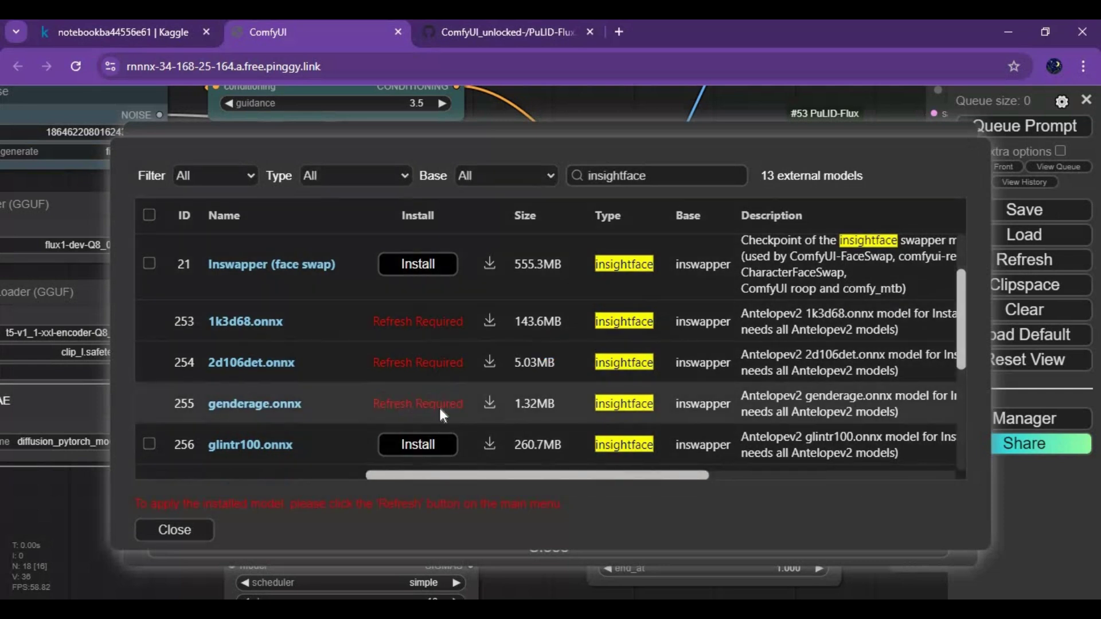
scroll(439, 405, "down", 3)
left_click(409, 284)
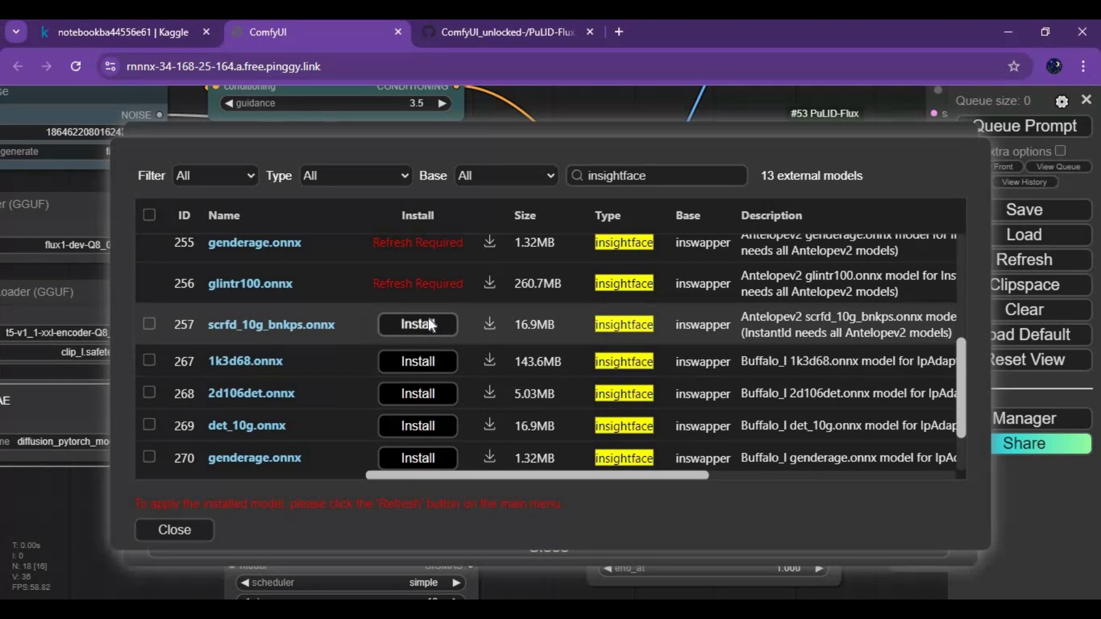
left_click(430, 324)
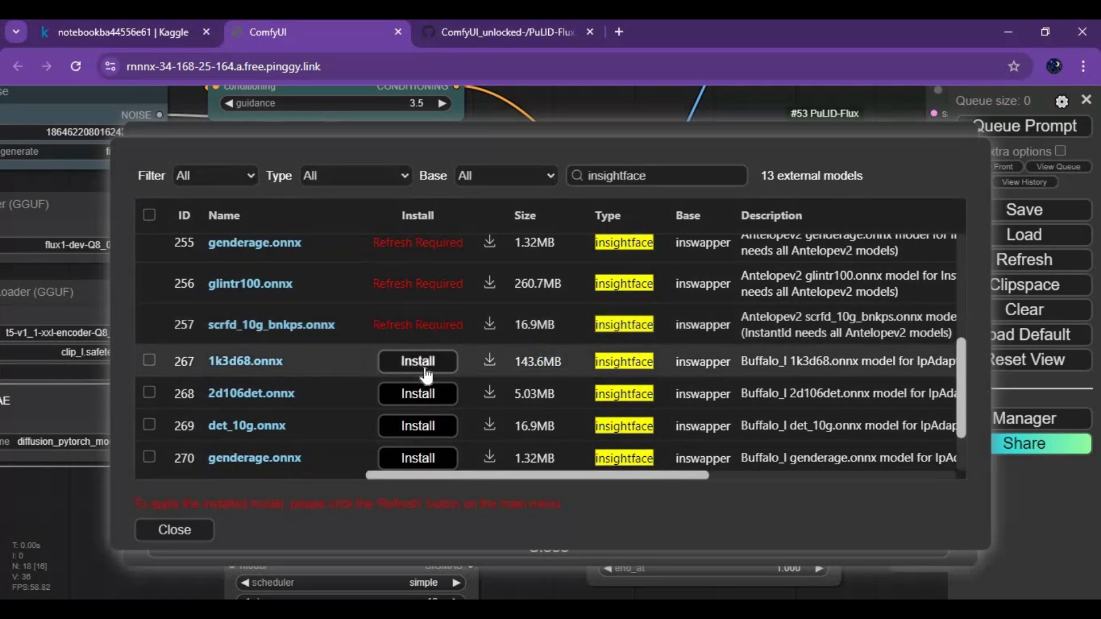
Install the Buffalo_l models 1k3d68.onnx, 2d106det.onnx, det_10g.onnx, genderage.onnx and w600k_r50.onnx, and close ComfyUI Manager.
left_click(425, 367)
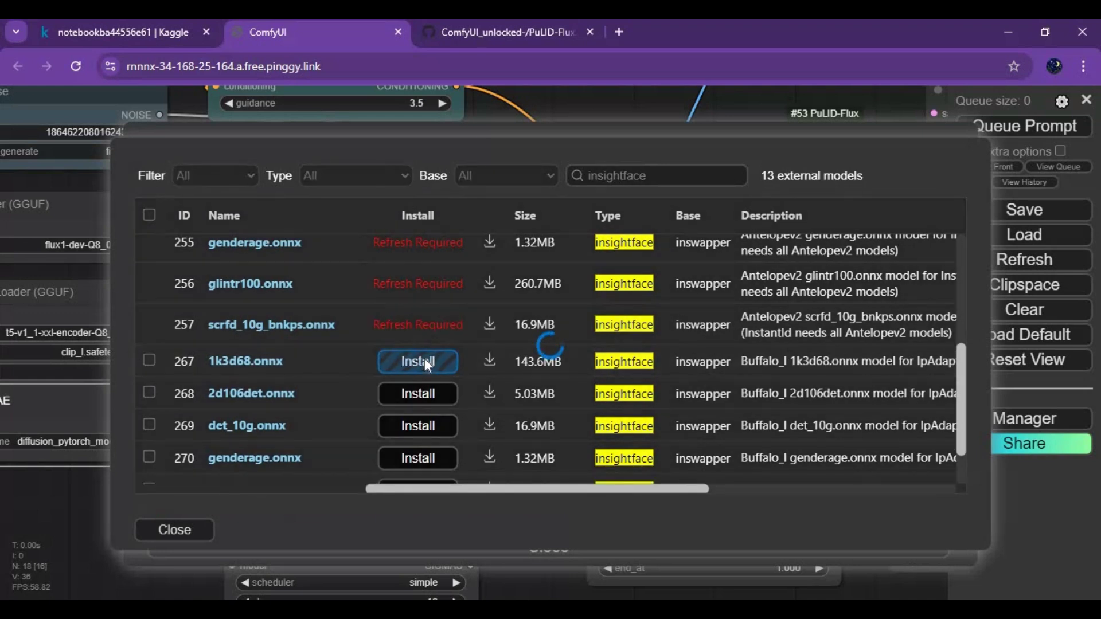
left_click(425, 397)
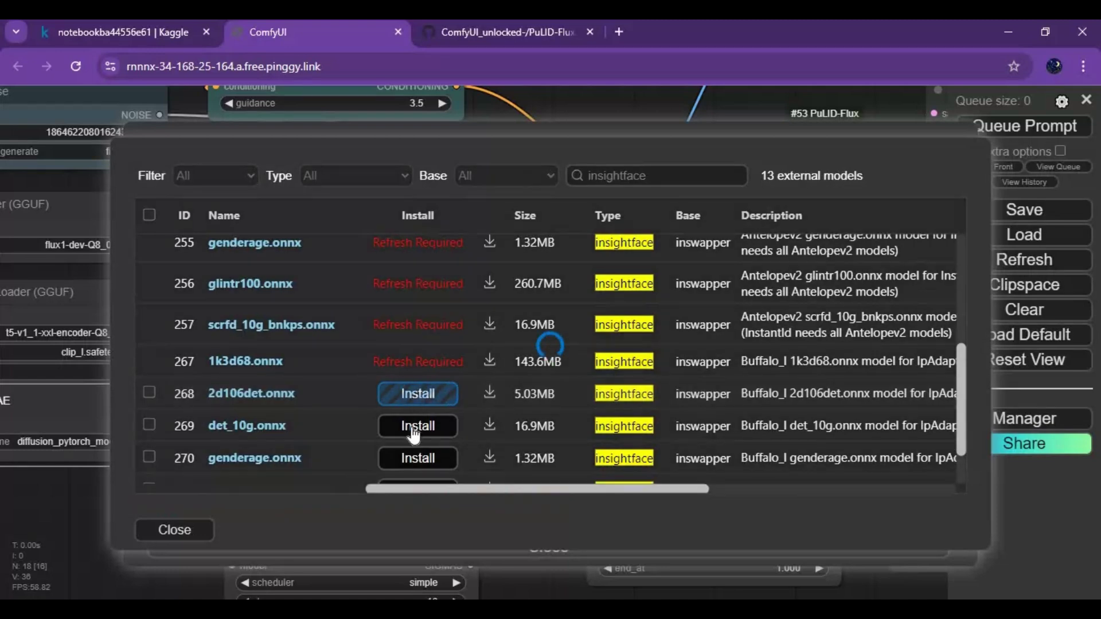
left_click(410, 427)
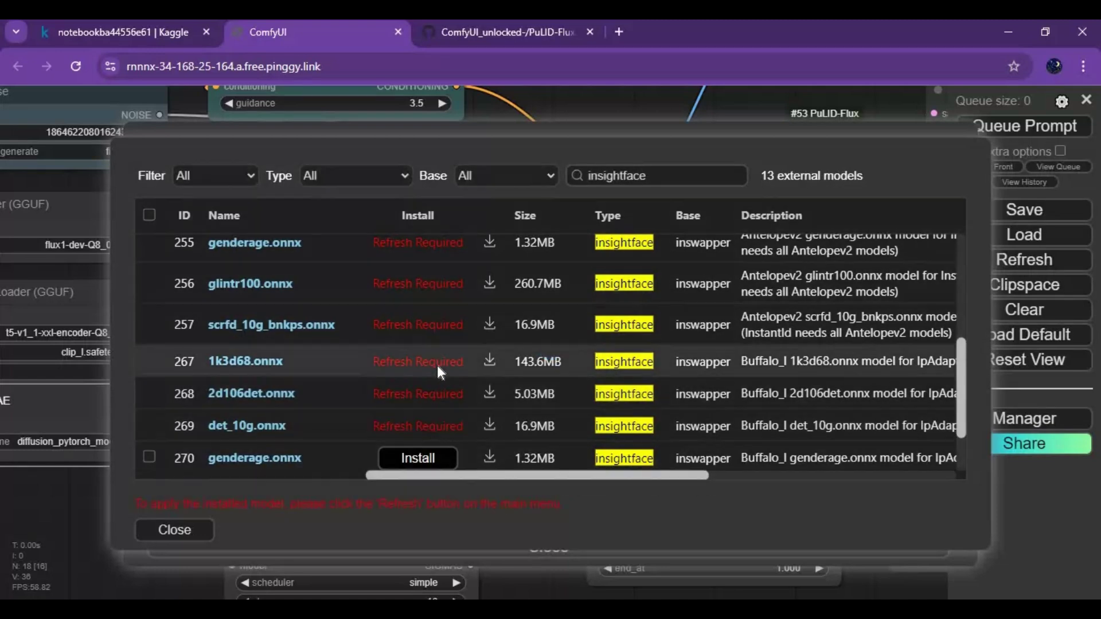
scroll(437, 366, "down", 2)
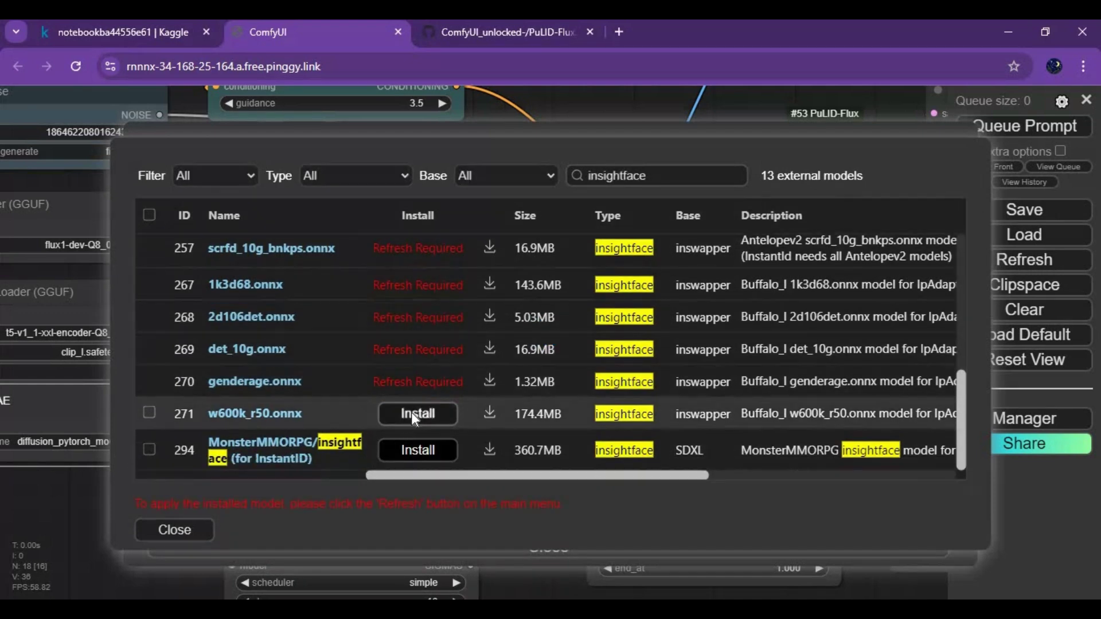
left_click(412, 414)
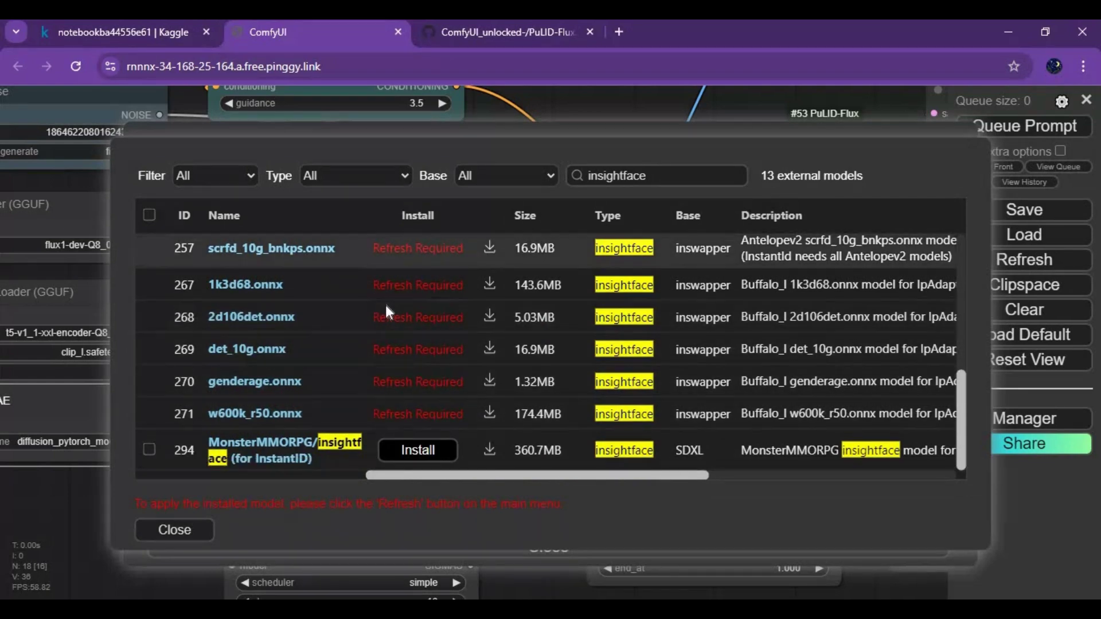
scroll(385, 304, "up", 4)
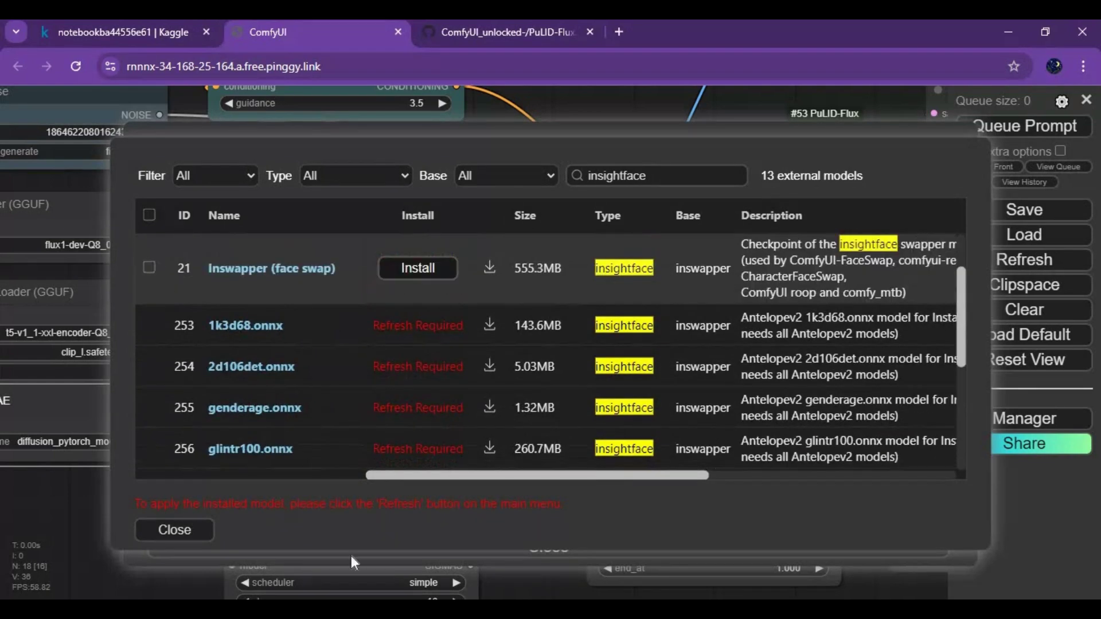
left_click(198, 528)
left_click(533, 547)
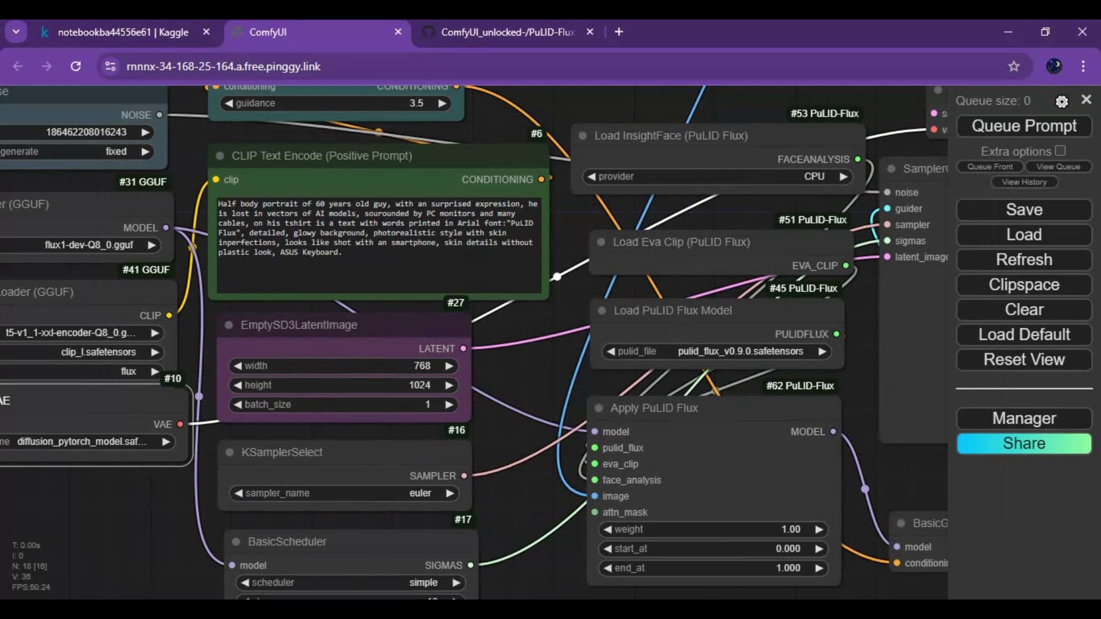
Close the ComfyUI browser tab and stop the running Launch with Pinggy cell in the Kaggle notebook.
left_click(398, 32)
scroll(109, 253, "up", 10)
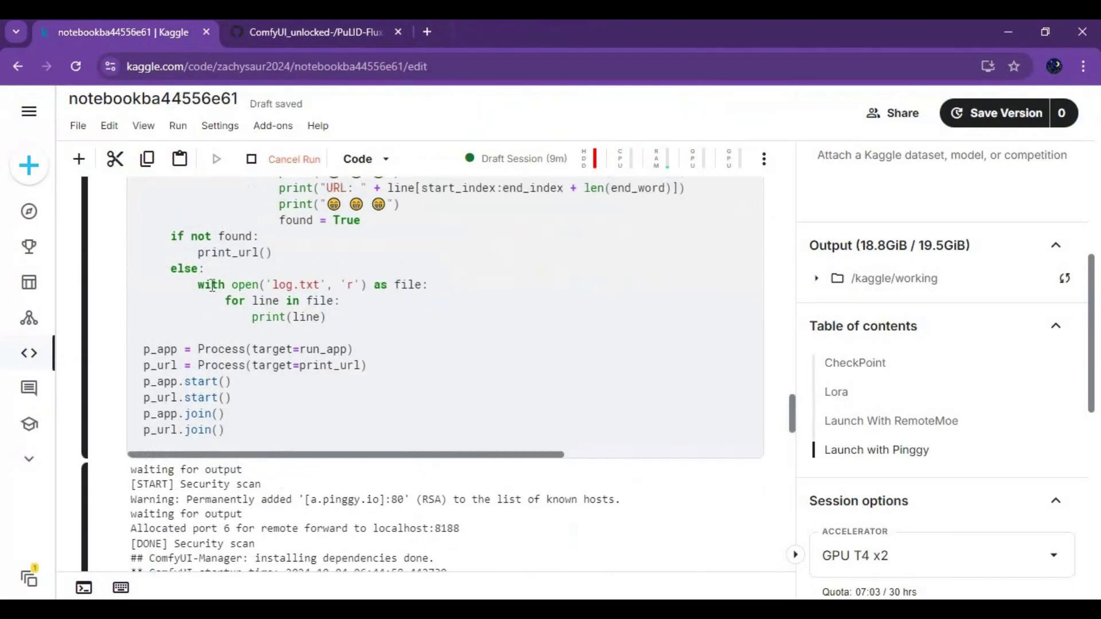
left_click(108, 228)
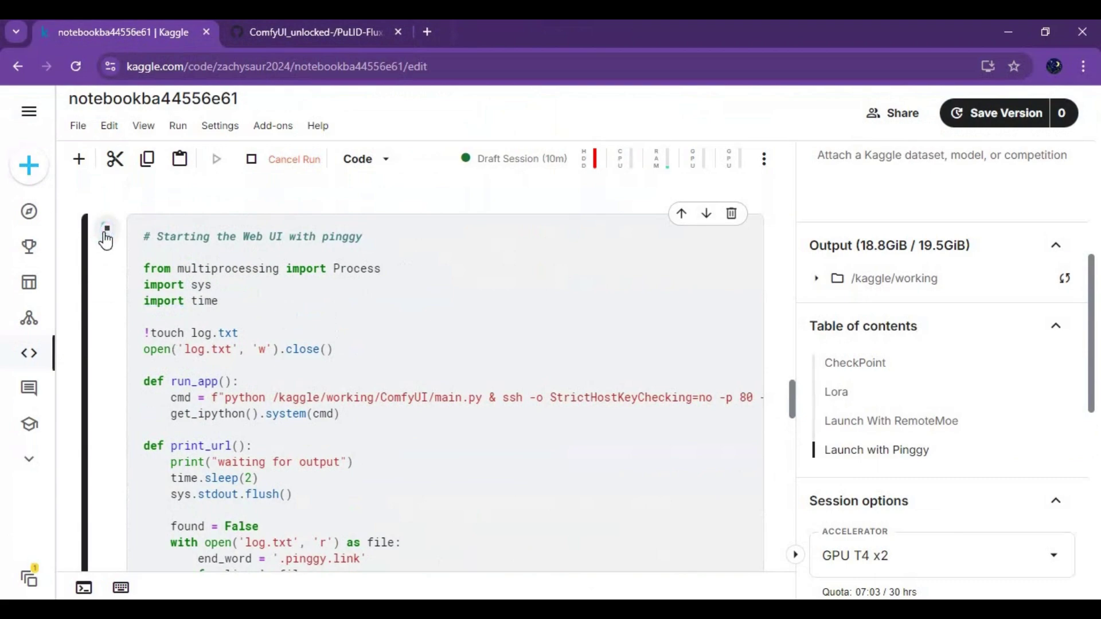
Run the cleanup cell that deletes the ComfyUI-Manager custom node and ~/.cache, purges the pip cache and cleans conda.
scroll(186, 261, "down", 20)
scroll(187, 267, "up", 5)
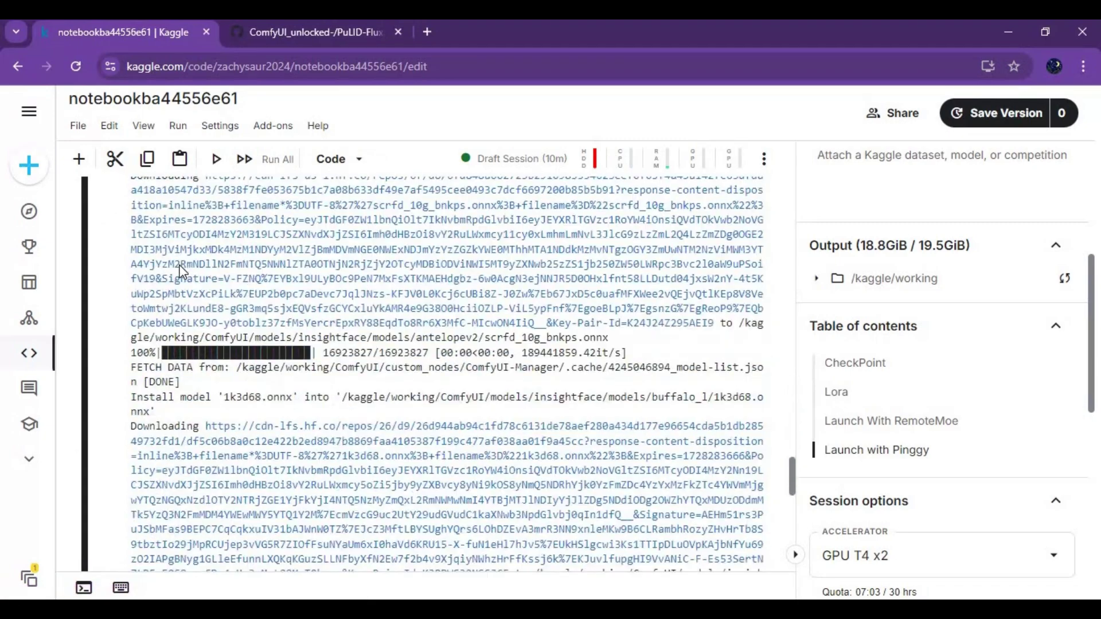
scroll(182, 270, "down", 5)
scroll(183, 271, "down", 1)
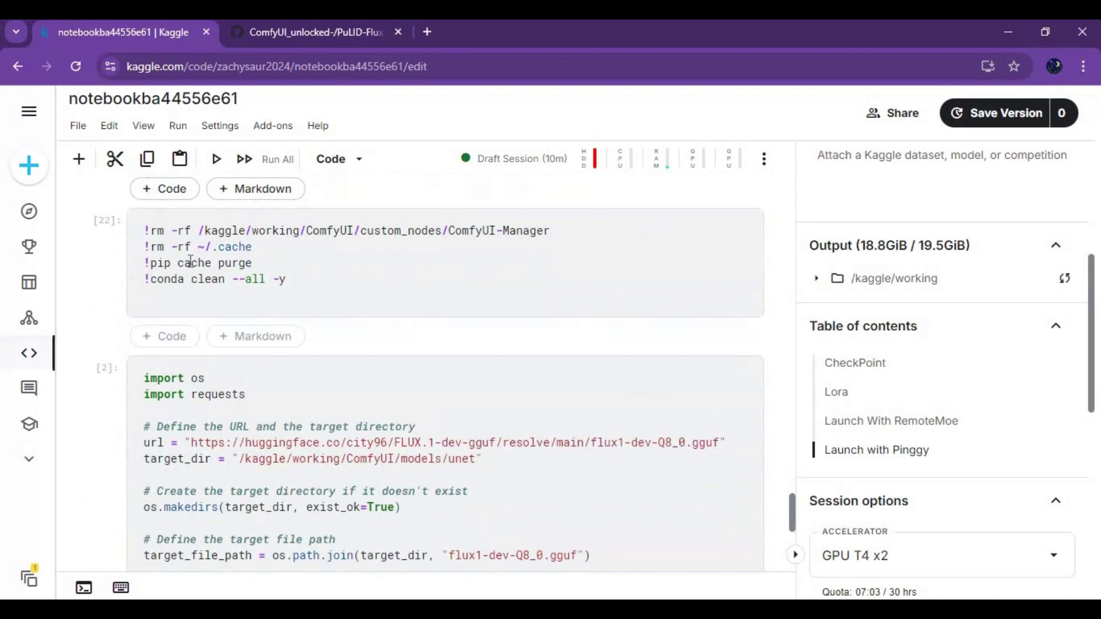
left_click(109, 228)
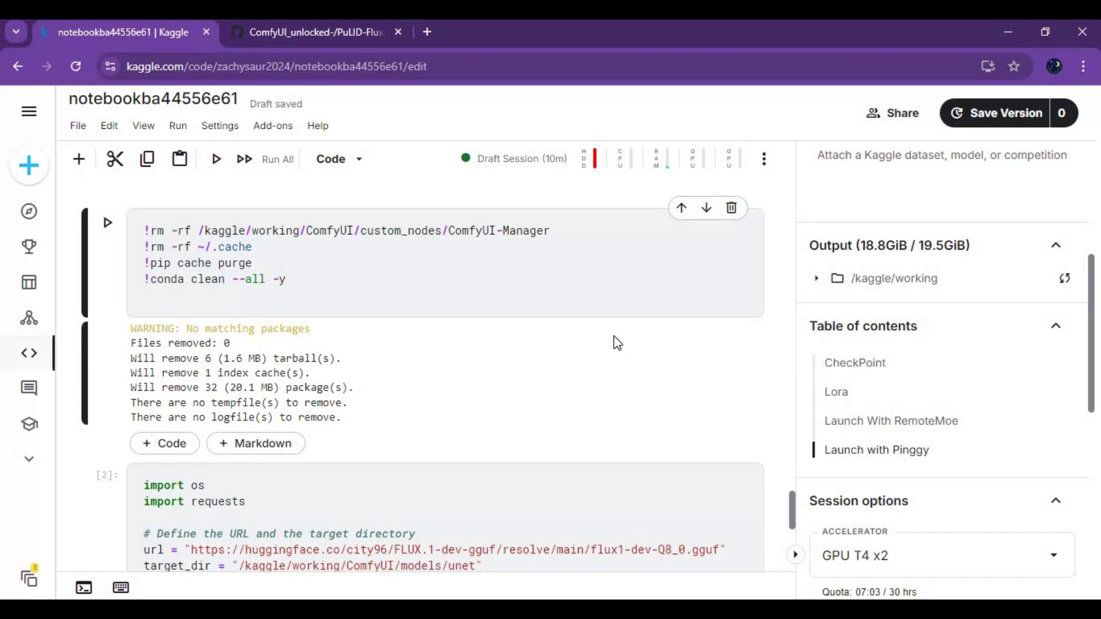
Rerun the Launch with Pinggy cell and follow its output log for the new URL and server startup.
scroll(536, 442, "up", 10)
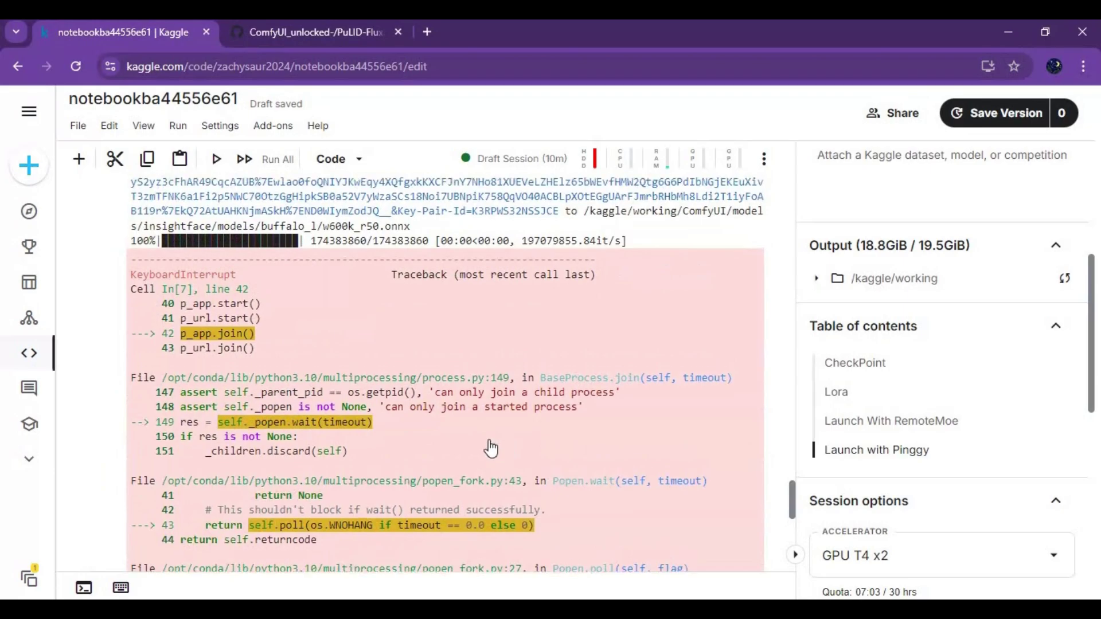
scroll(325, 437, "up", 10)
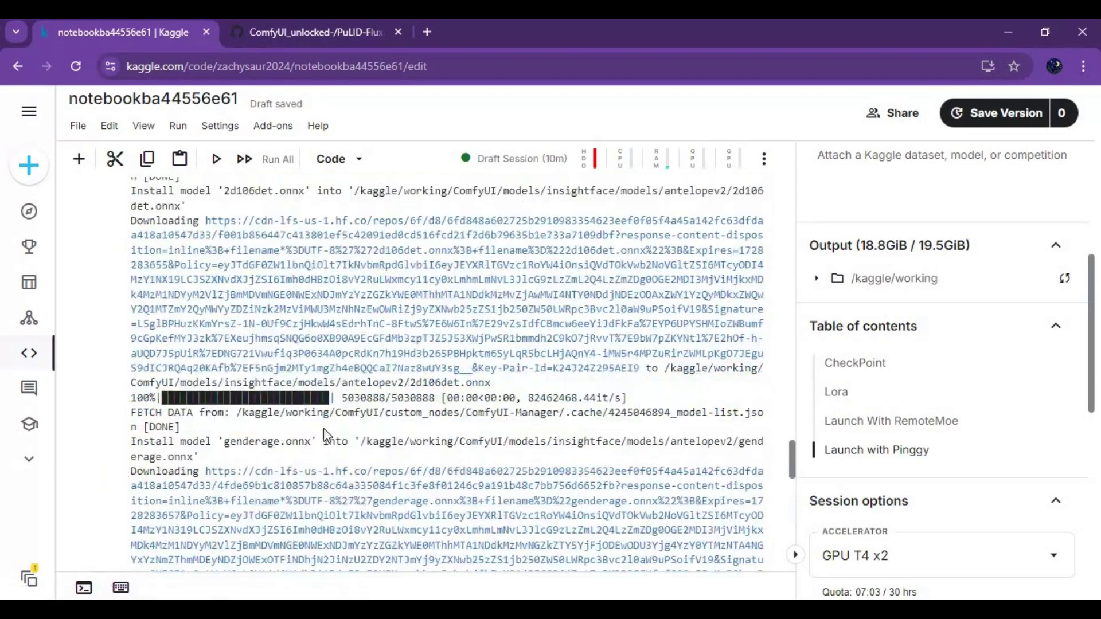
scroll(324, 430, "up", 15)
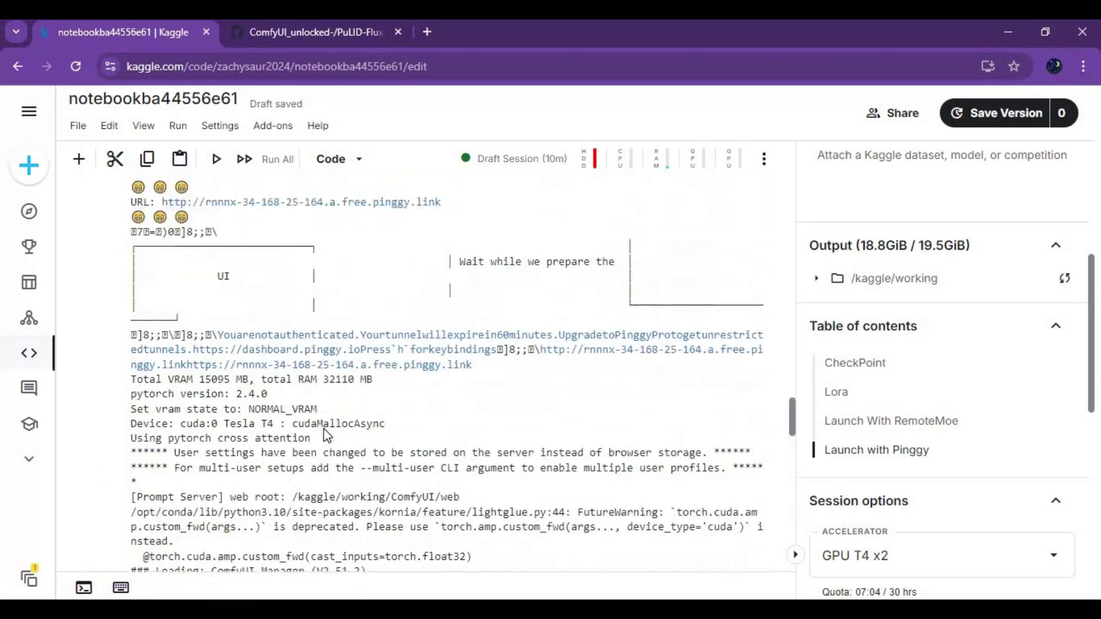
scroll(325, 434, "up", 15)
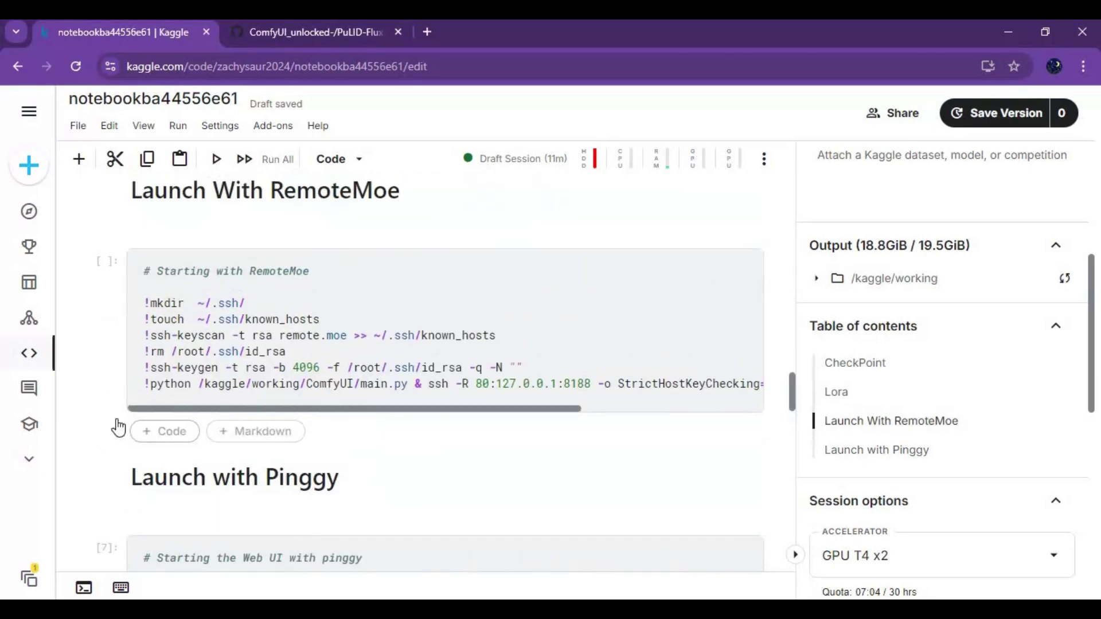
scroll(96, 314, "down", 4)
left_click(107, 310)
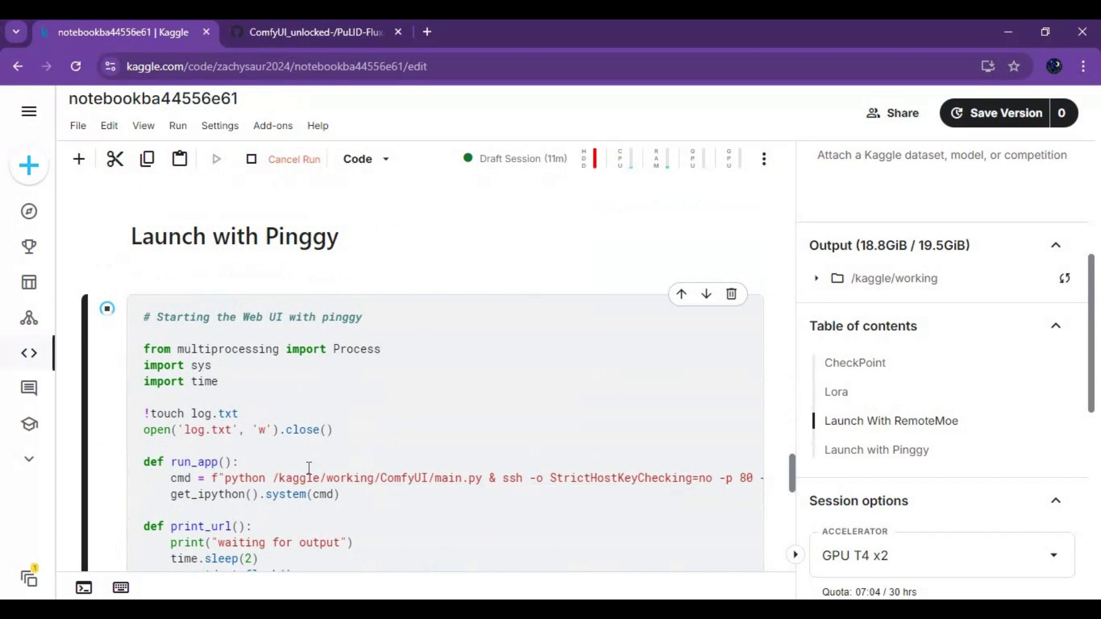
scroll(309, 468, "down", 4)
scroll(310, 468, "down", 12)
scroll(313, 471, "up", 3)
scroll(309, 465, "down", 3)
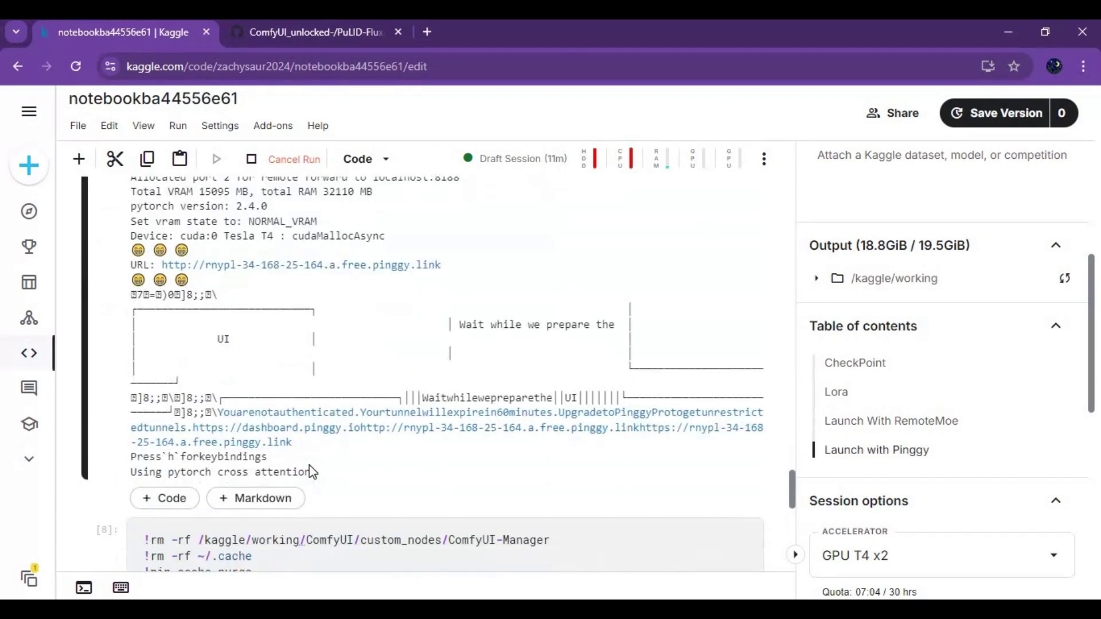
scroll(309, 466, "down", 3)
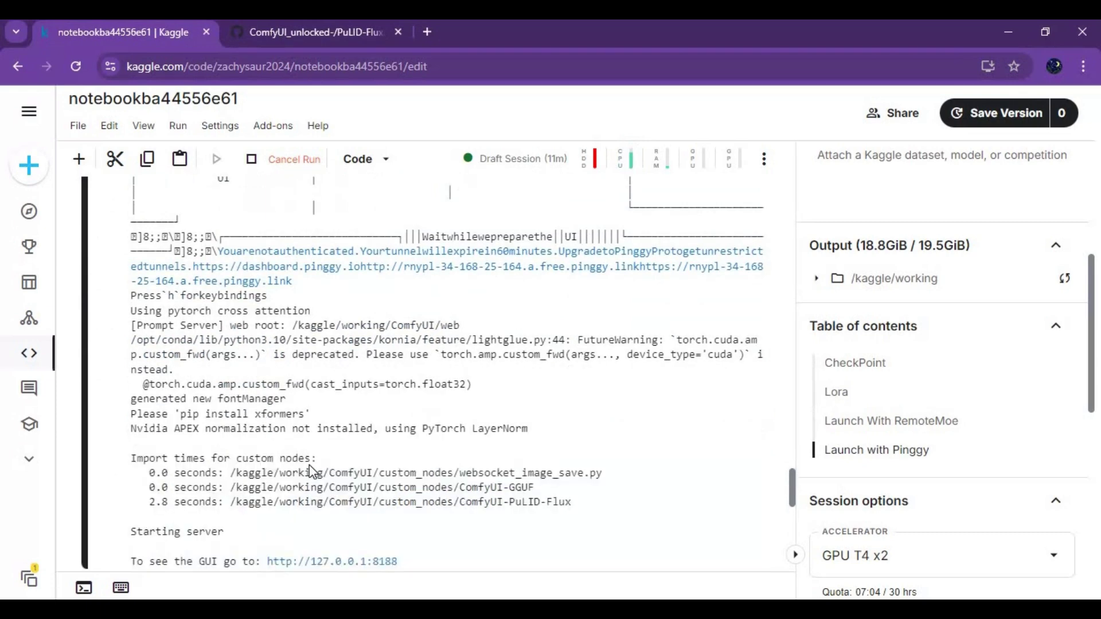
Open the new Pinggy tunnel link from the launch cell's output and enter the ComfyUI site past the caution page.
scroll(309, 471, "down", 3)
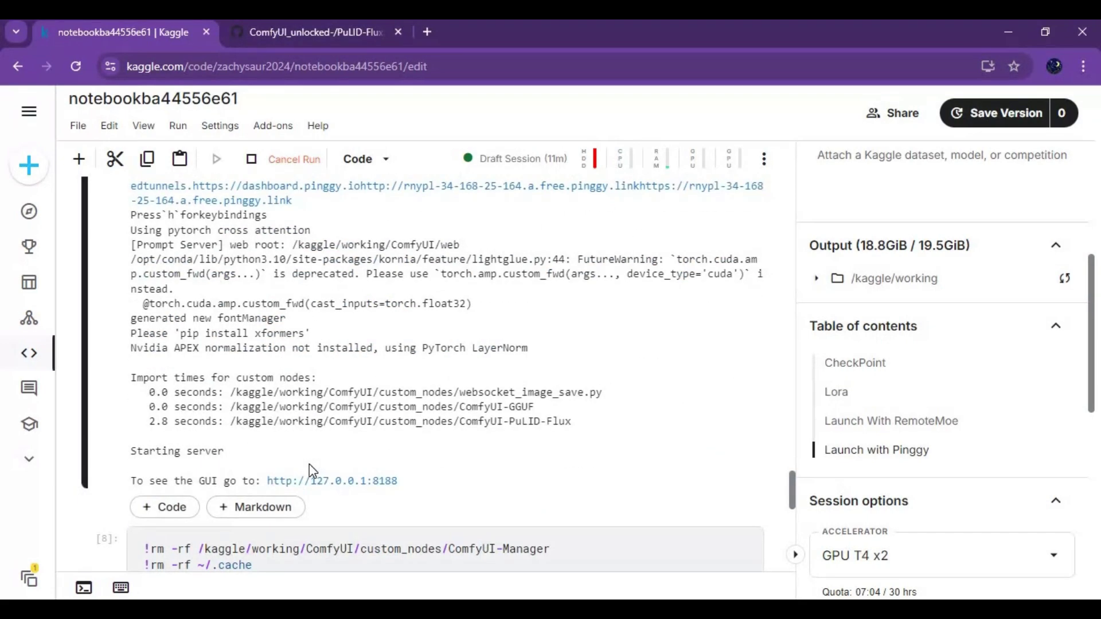
left_click(361, 435)
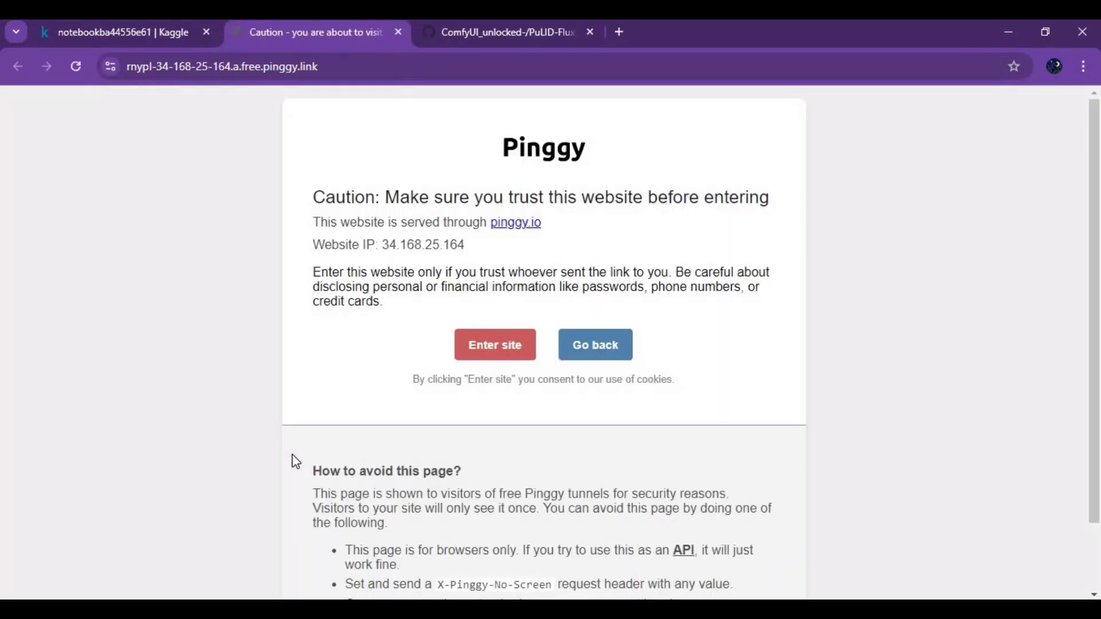
left_click(487, 351)
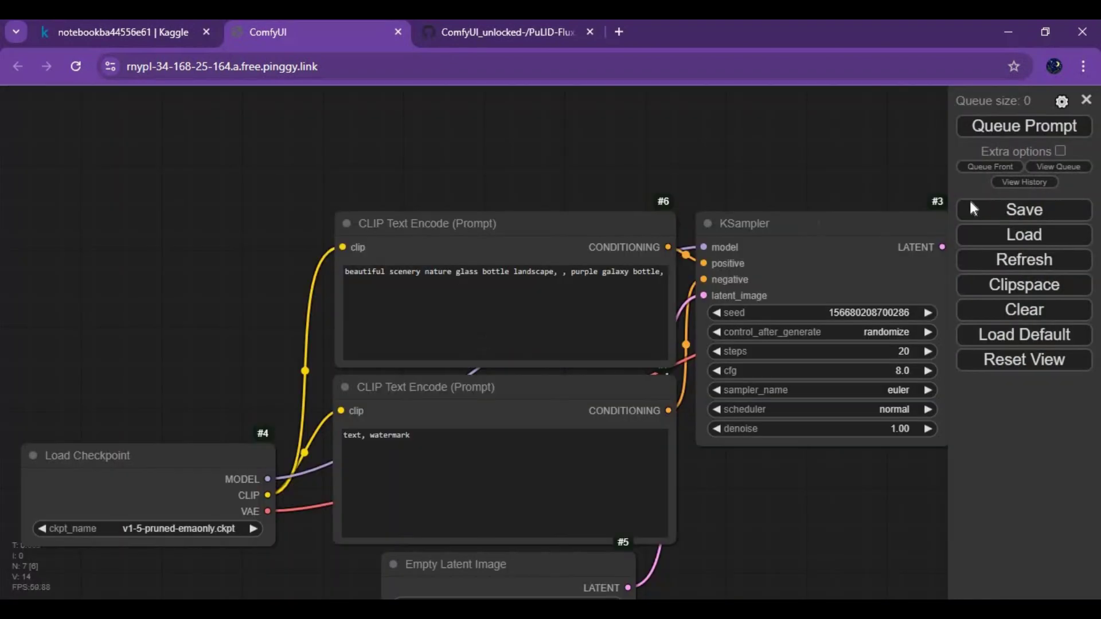
Load the pulid_flux.json workflow and set the Load VAE node to diffusion_pytorch_model.safetensors.
left_click(1023, 230)
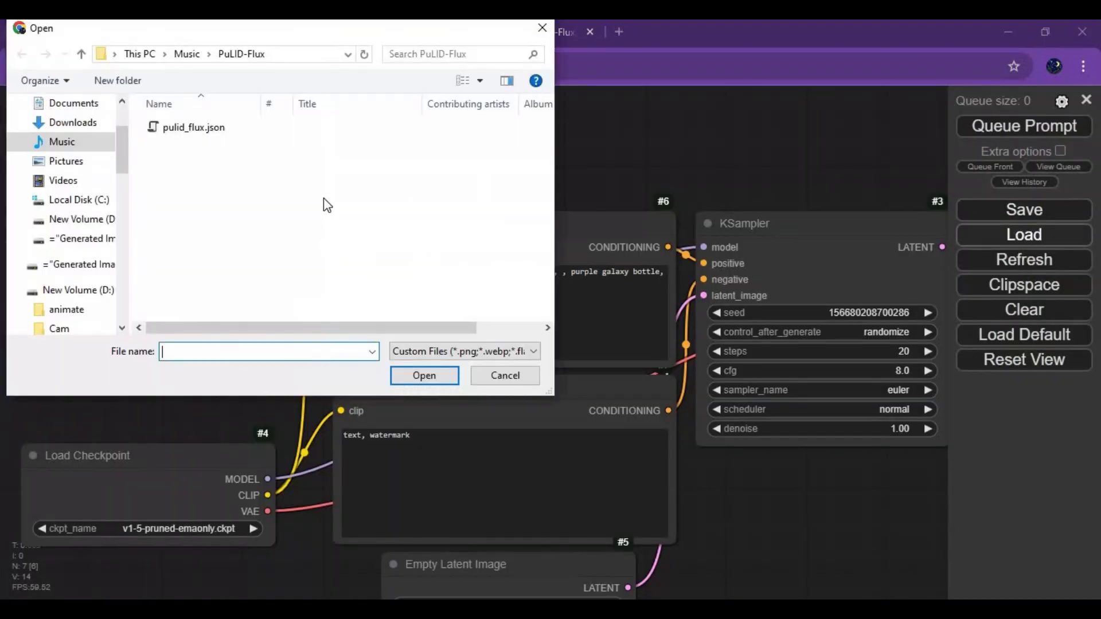
double_click(192, 127)
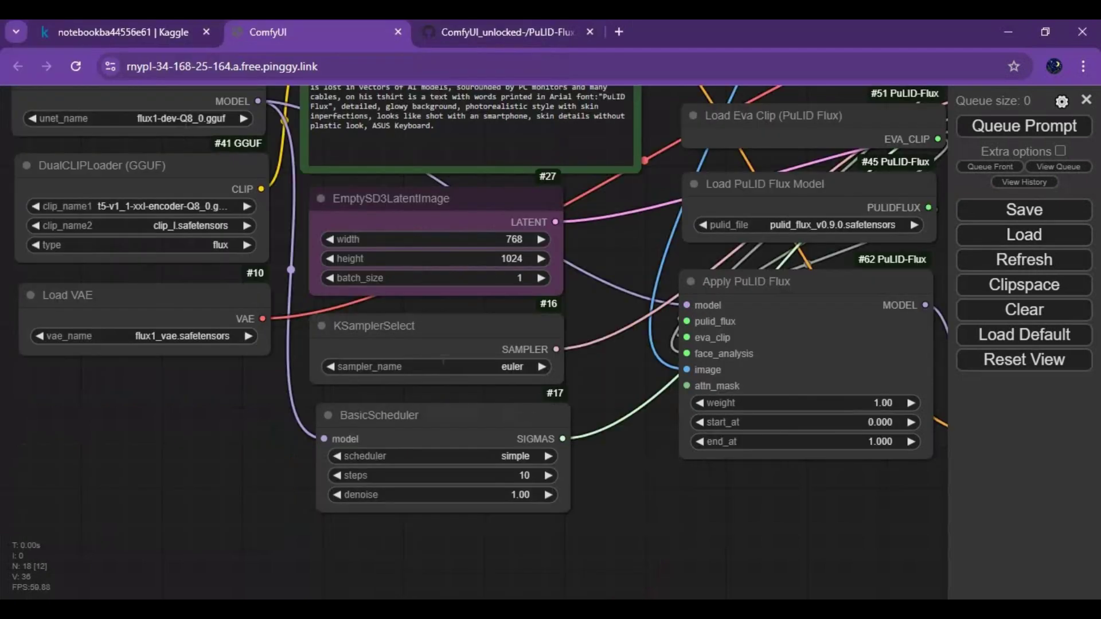
left_click_drag(186, 336, 230, 486)
left_click(230, 486)
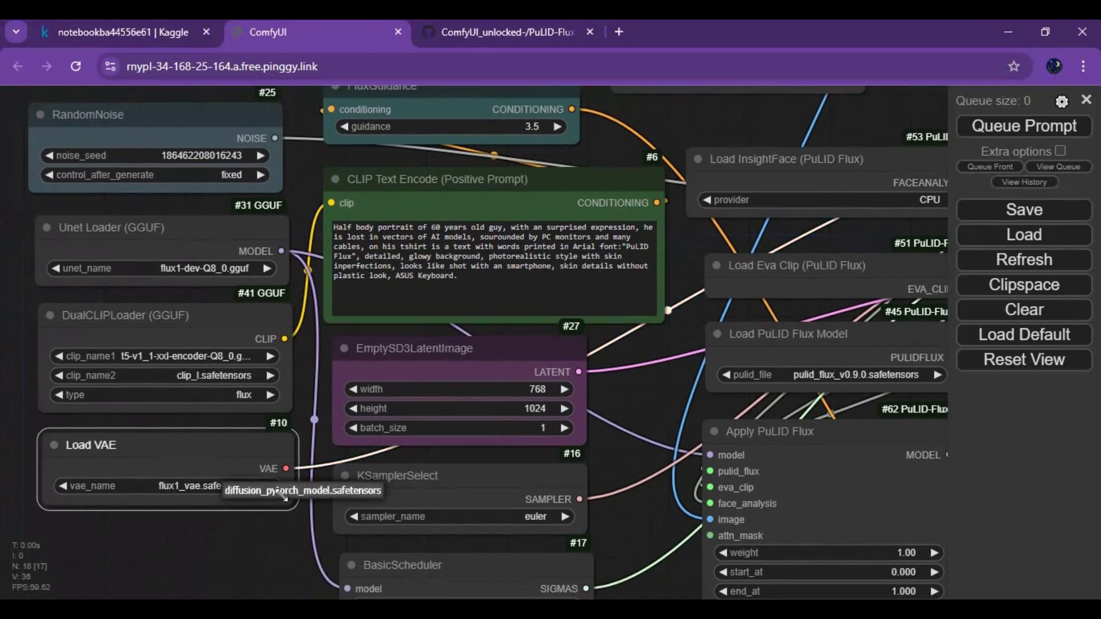
left_click(258, 497)
Upload ComfyUI_temp_ntfid_00003_.png from the Downloads folder into the Load Image node.
left_click_drag(695, 122, 433, 455)
left_click(476, 240)
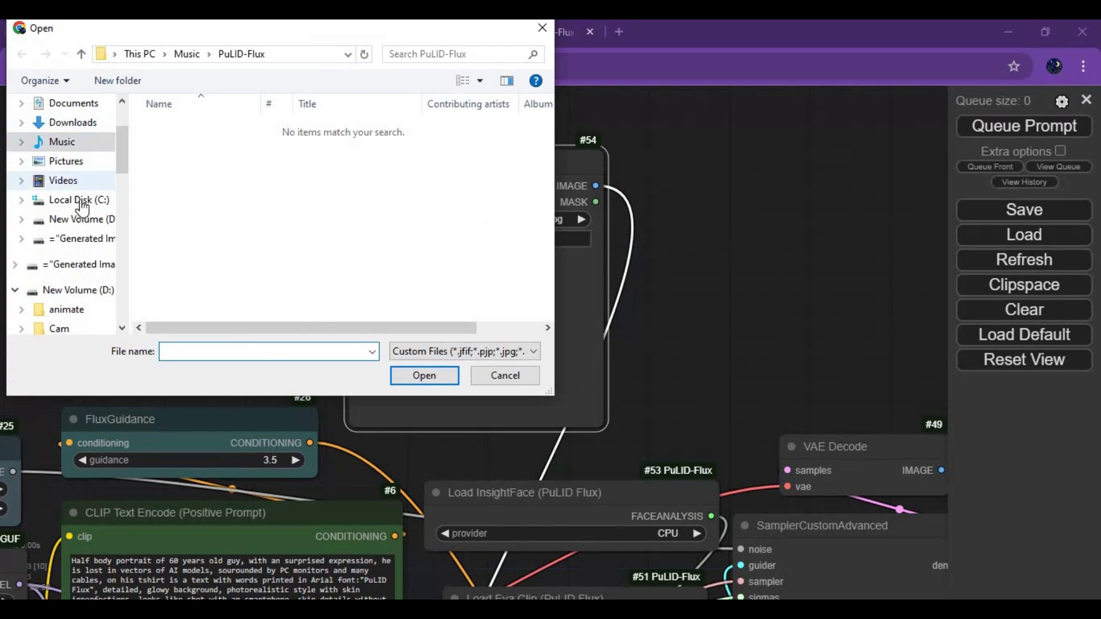
left_click(80, 123)
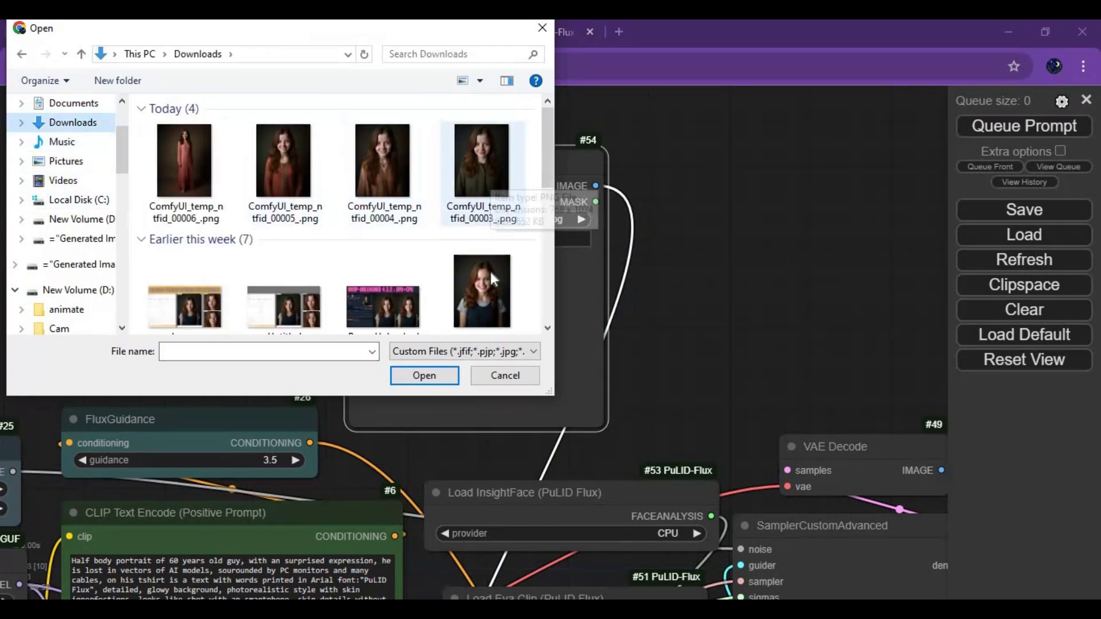
double_click(490, 175)
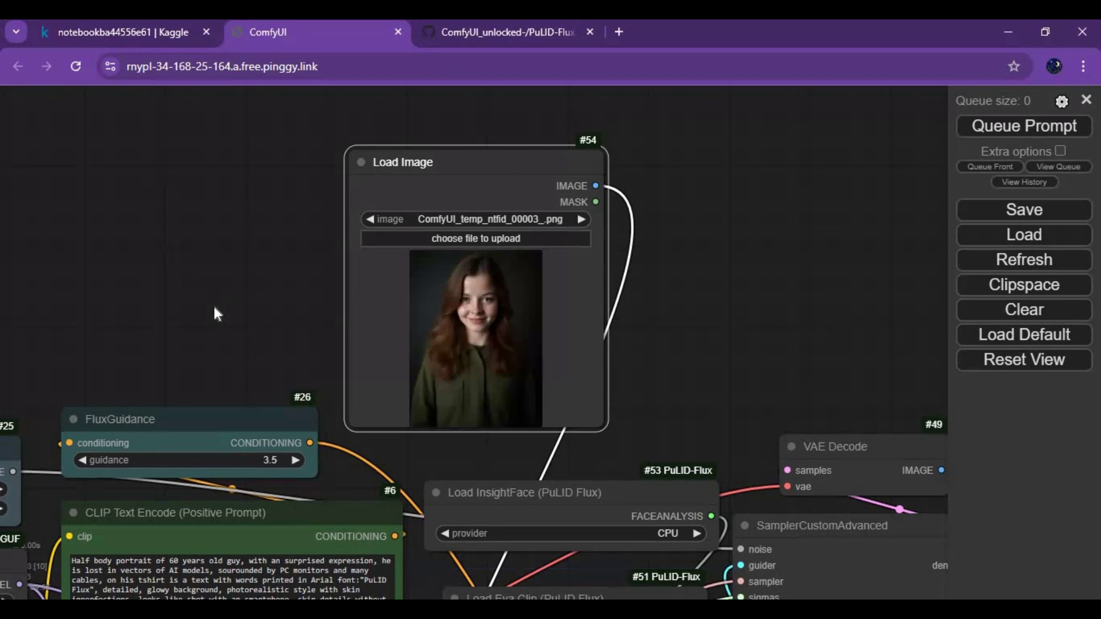
Replace the positive prompt text with: girl wearing sarree holding a banner "Social&Apps".
left_click_drag(226, 287, 330, 146)
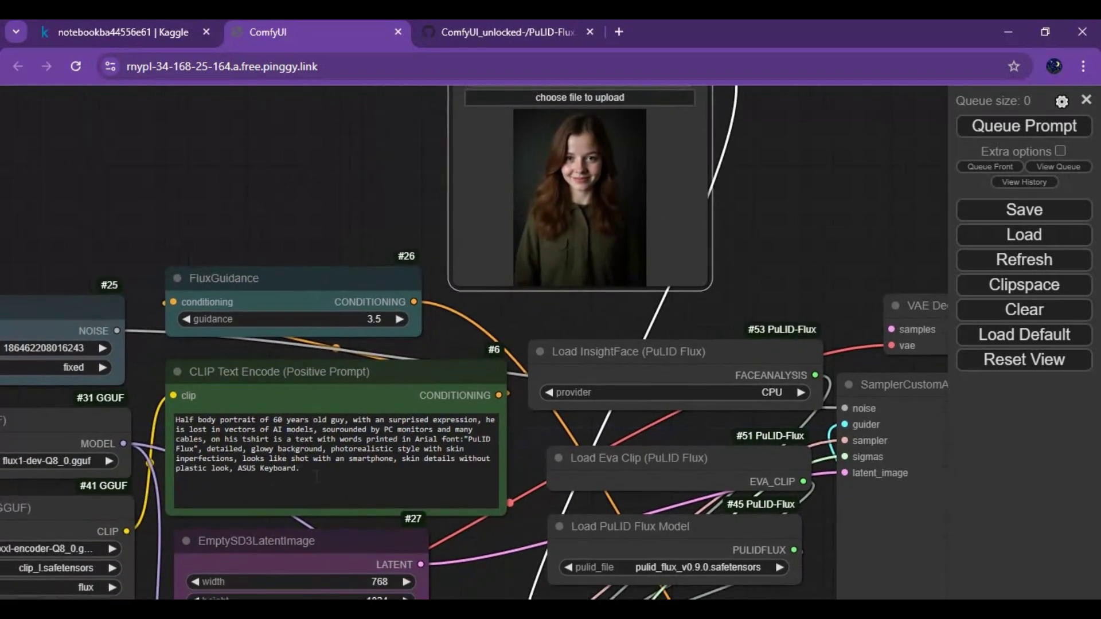
left_click(150, 393)
key("ctrl+a")
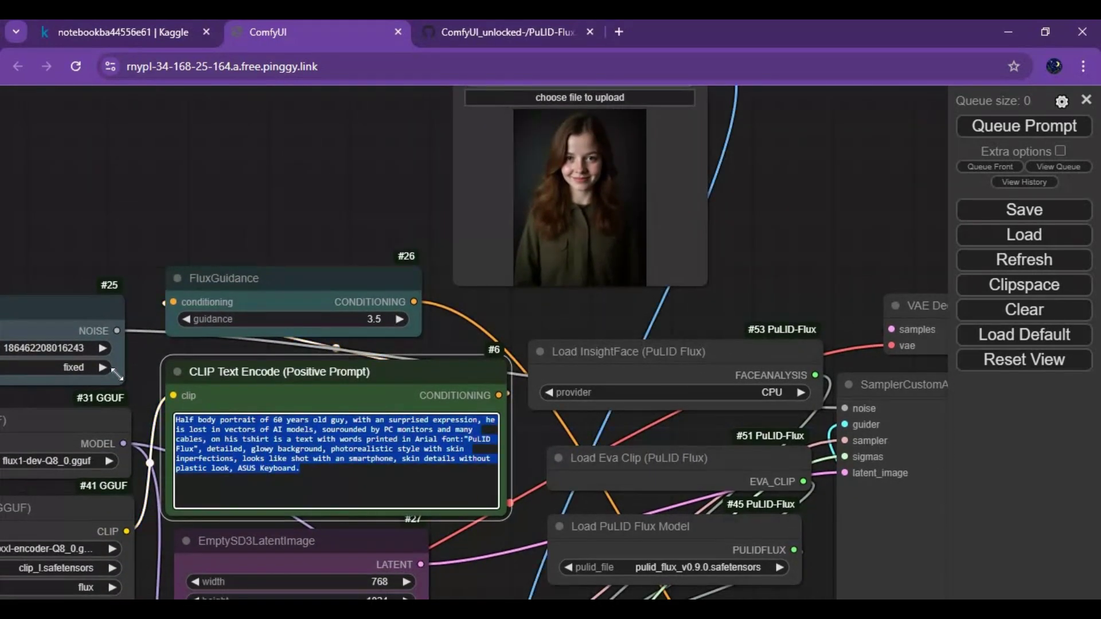
key("BackSpace")
type("girl wearing sarree holding ")
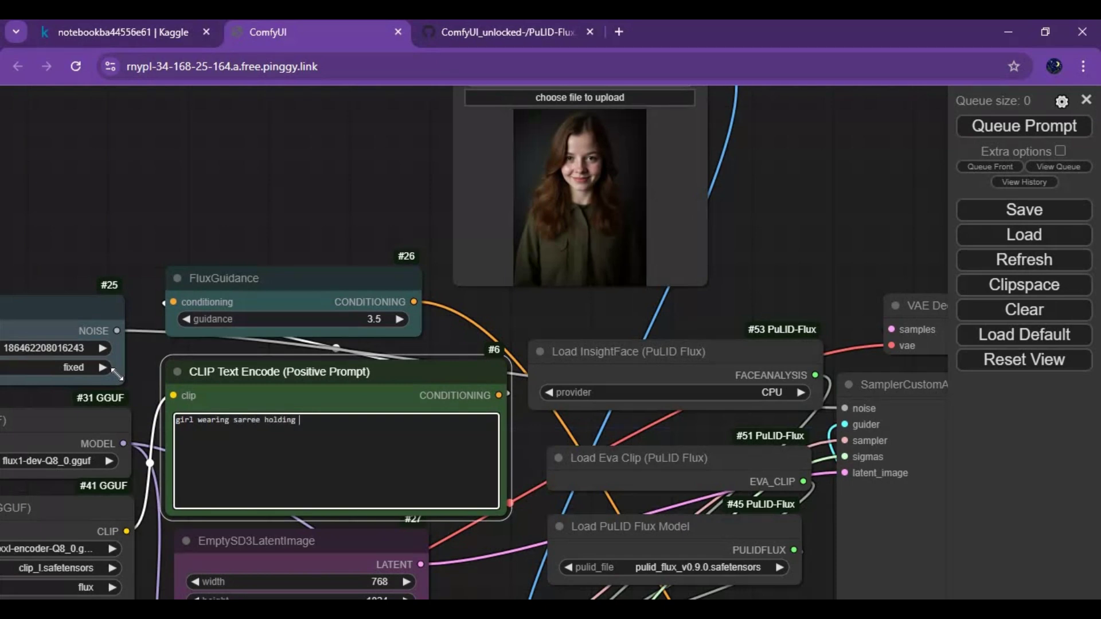
type("a ba")
type("nner")
type(" \"")
type("Socia")
type("l$")
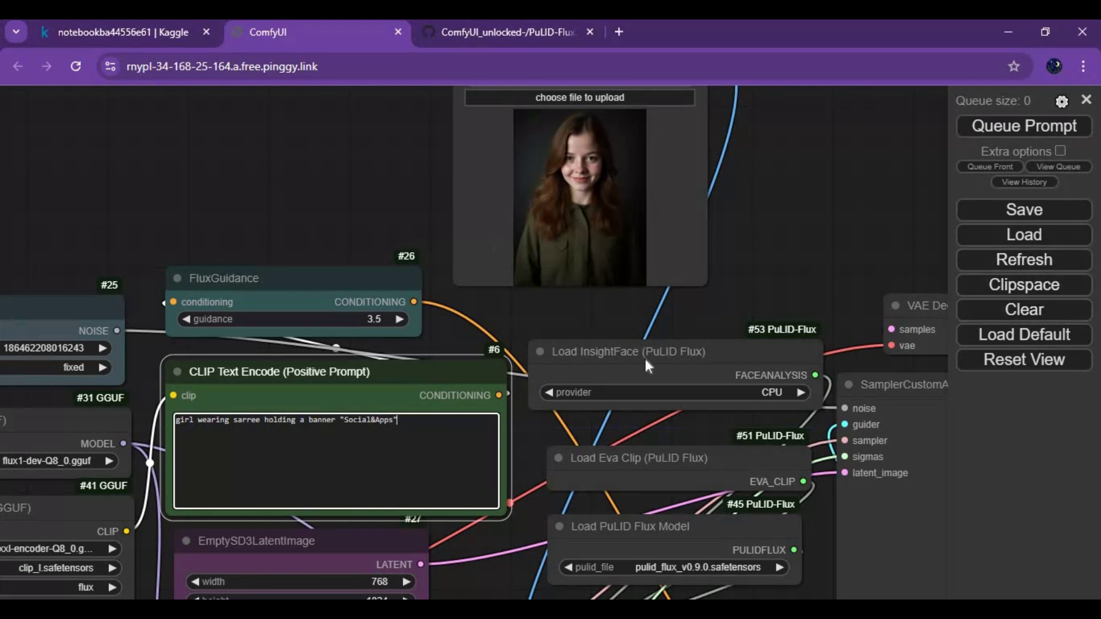
Queue the prompt to generate the image and follow the workflow's progress up to the Preview Image node.
left_click_drag(676, 333, 491, 465)
left_click(1027, 125)
scroll(803, 167, "down", 6)
scroll(634, 152, "up", 3)
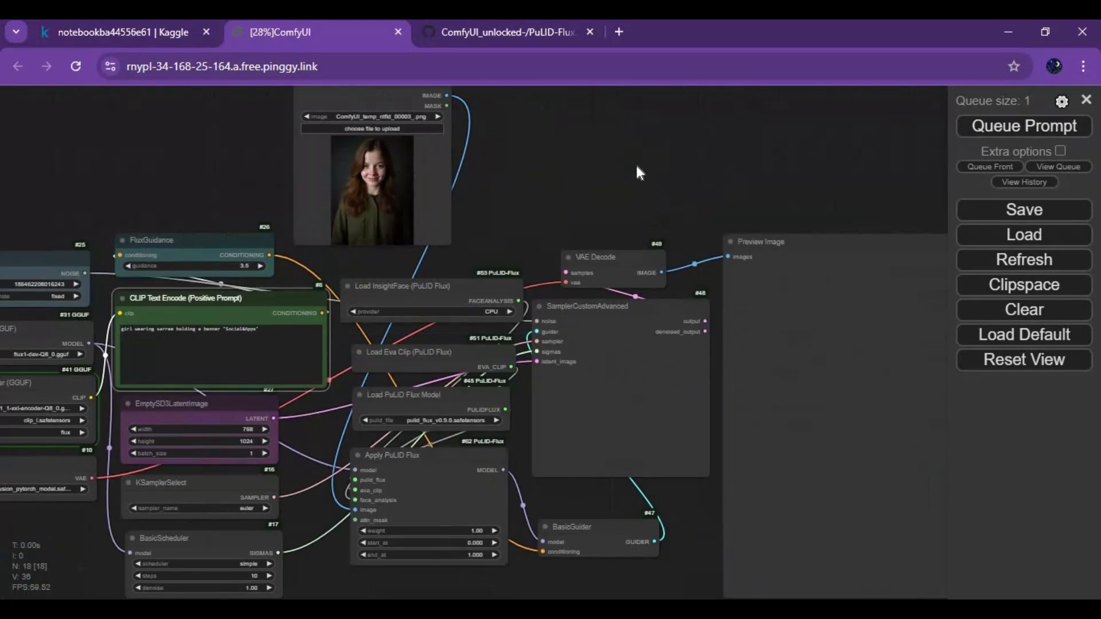
scroll(634, 165, "down", 1)
left_click_drag(634, 165, 694, 150)
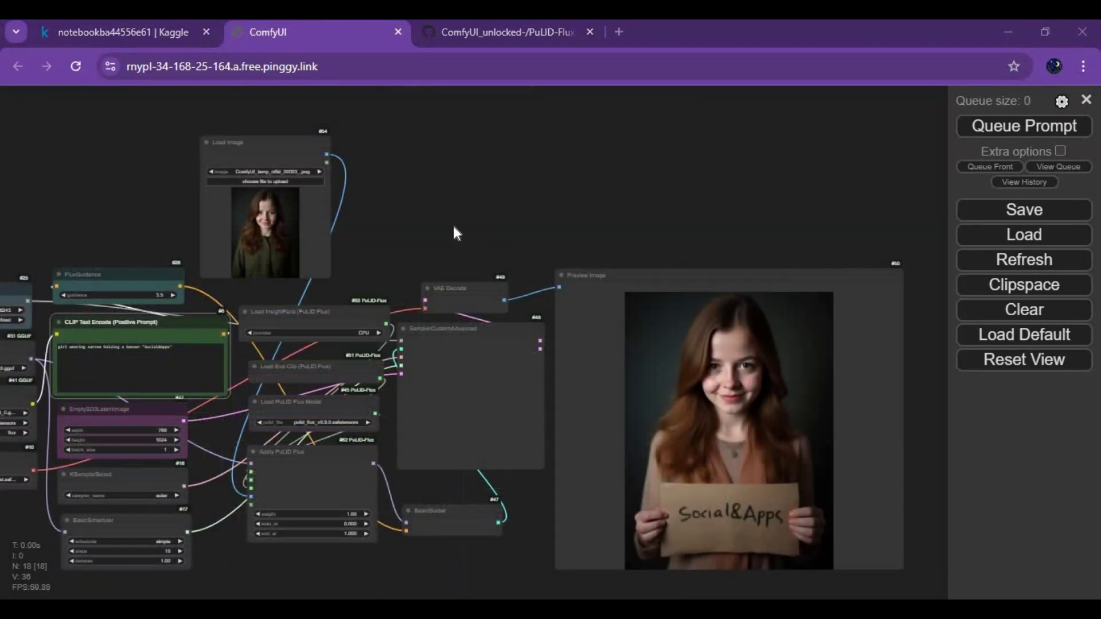
Save the generated image from the Preview Image node and reposition that node beside SamplerCustomAdvanced.
scroll(453, 232, "down", 1)
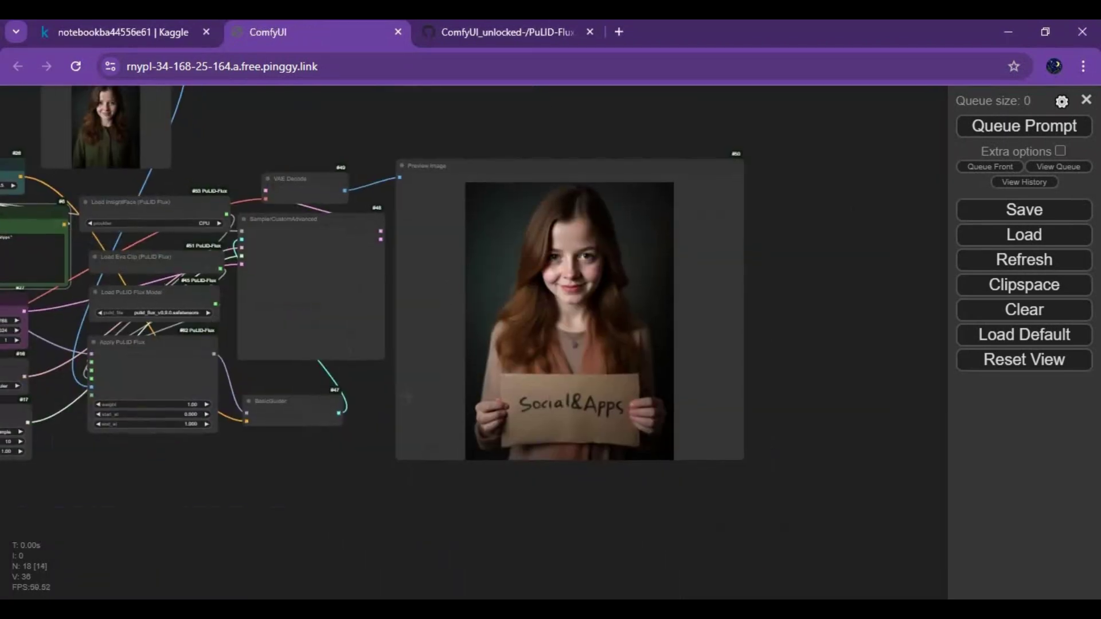
scroll(453, 233, "up", 3)
left_click_drag(383, 433, 300, 526)
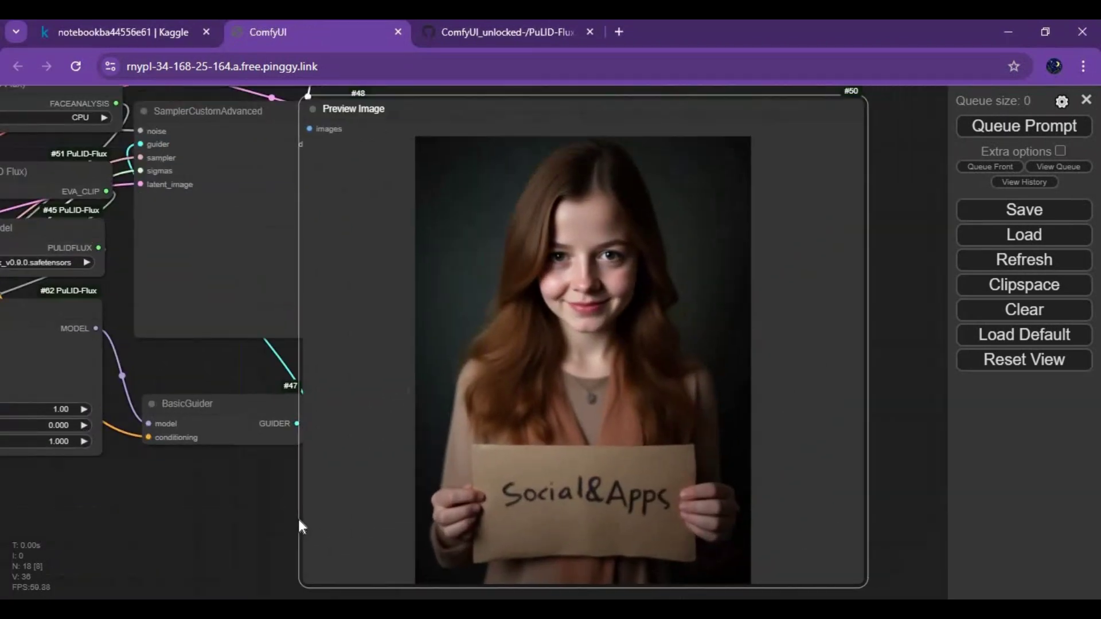
right_click(593, 247)
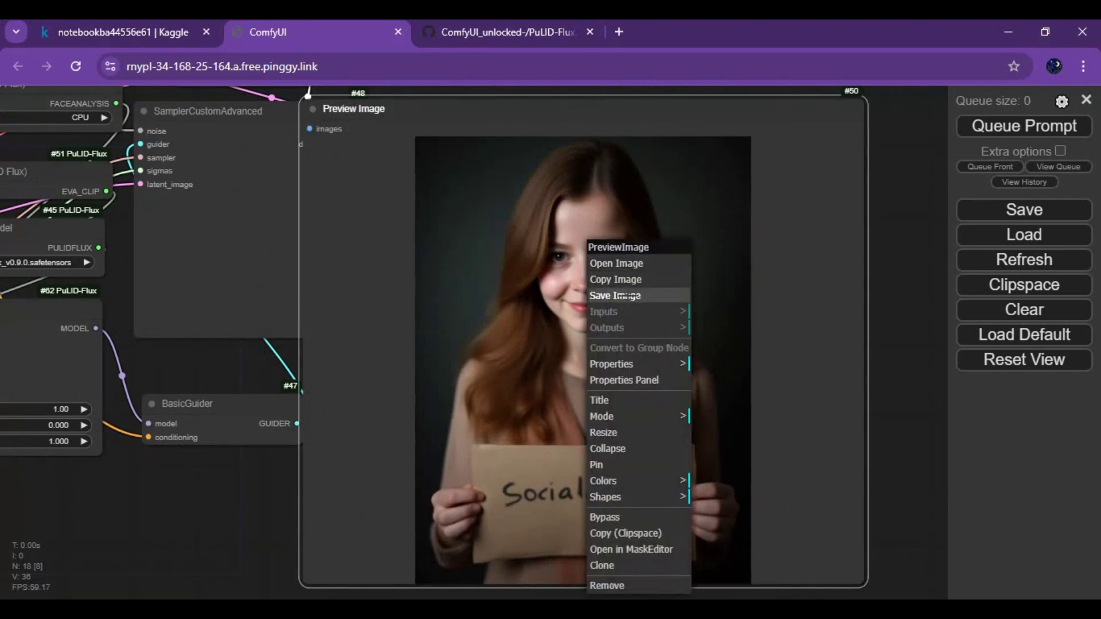
left_click(629, 296)
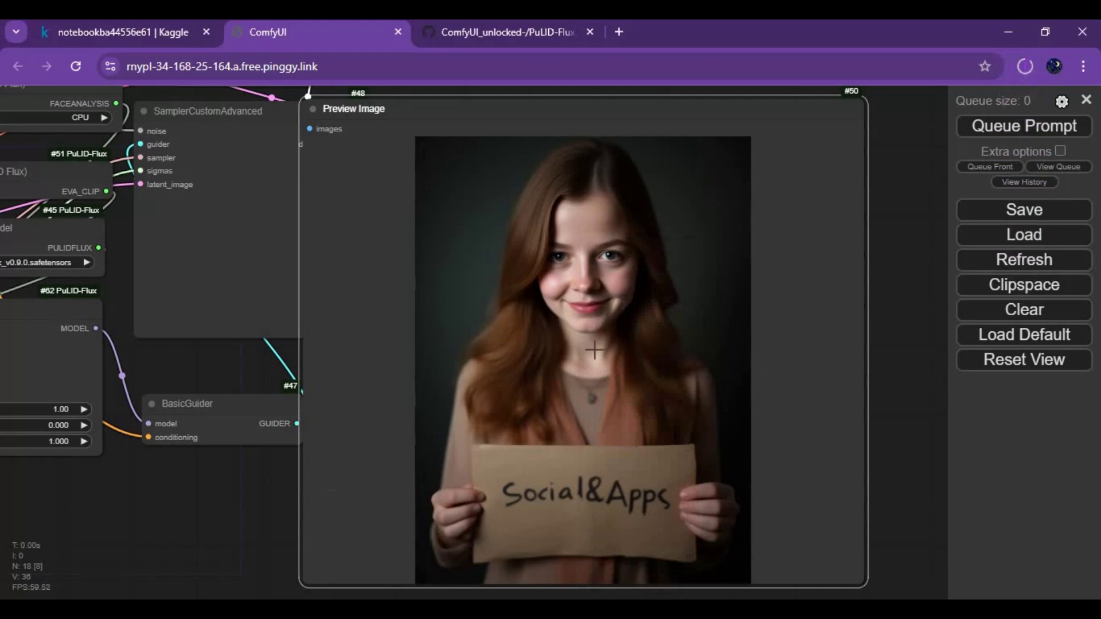
left_click_drag(613, 113, 682, 93)
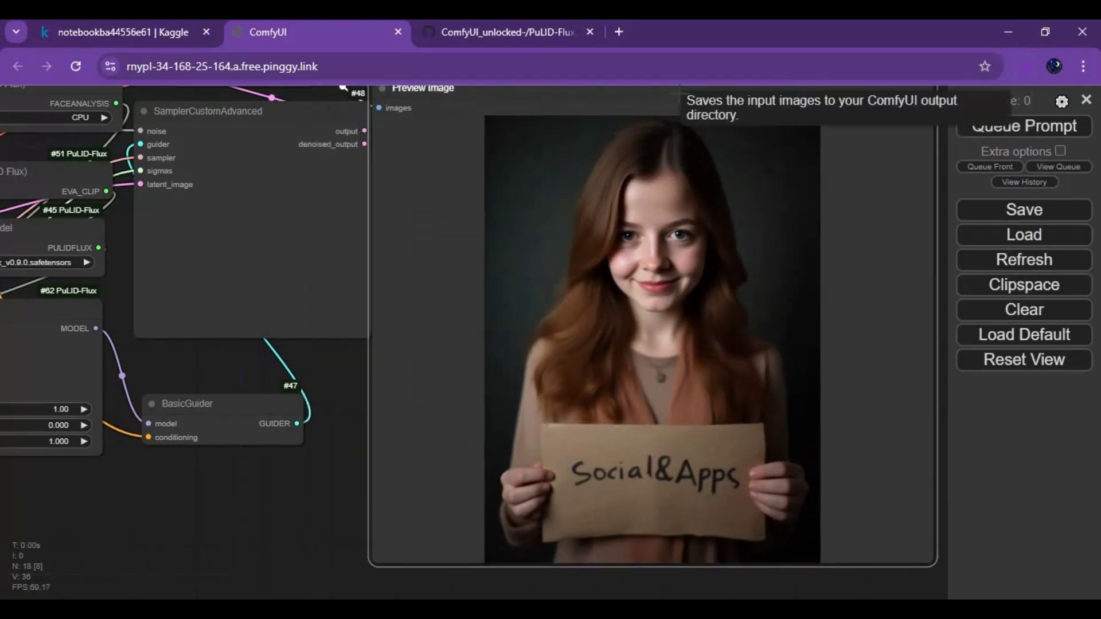